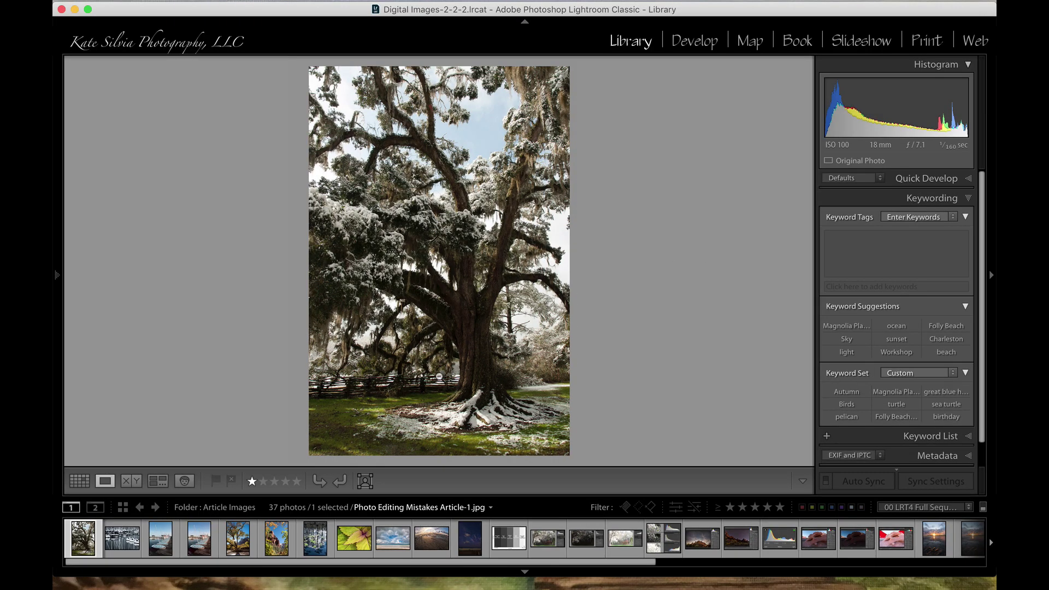
Open the oak photo in Develop, zoom to 11:1 on the fence, and bring up Lens Corrections
left_click(429, 349)
key("d")
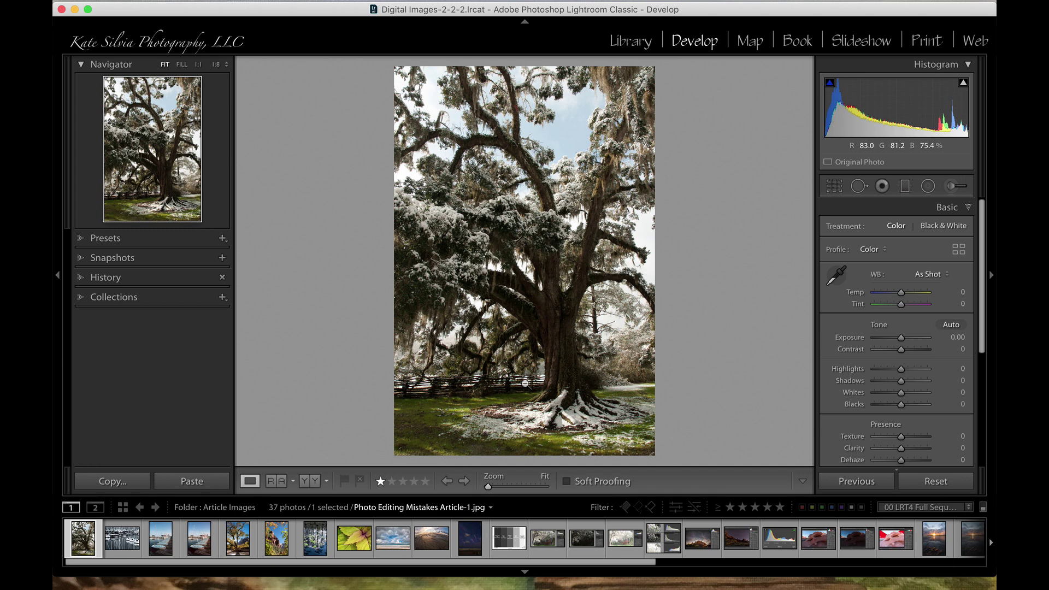
left_click(525, 384)
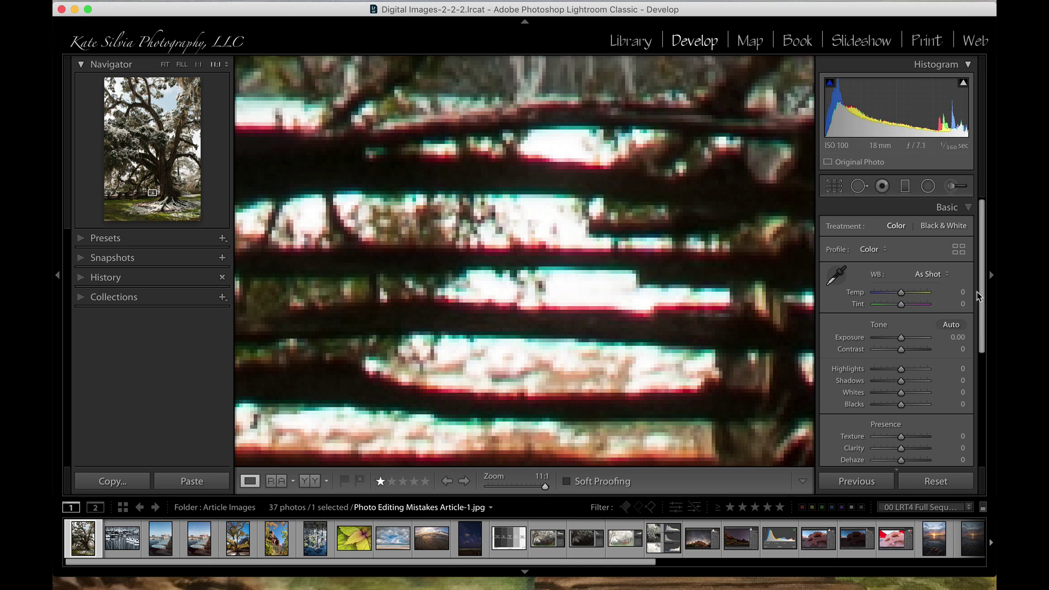
scroll(981, 290, "down", 5)
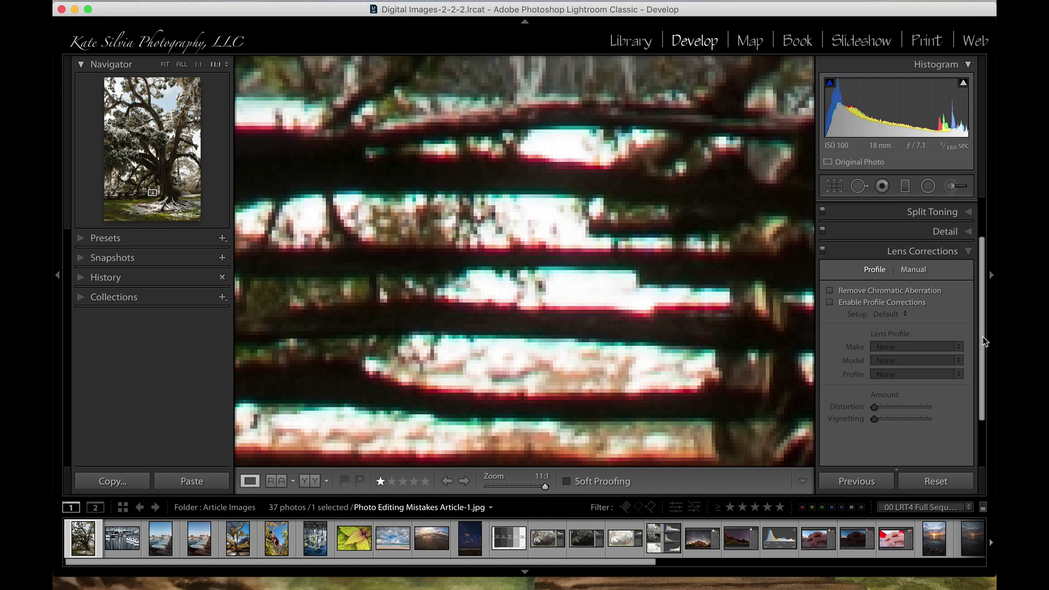
Turn on Remove Chromatic Aberration, compare it off and on, and re-inspect the fence rails
left_click(830, 290)
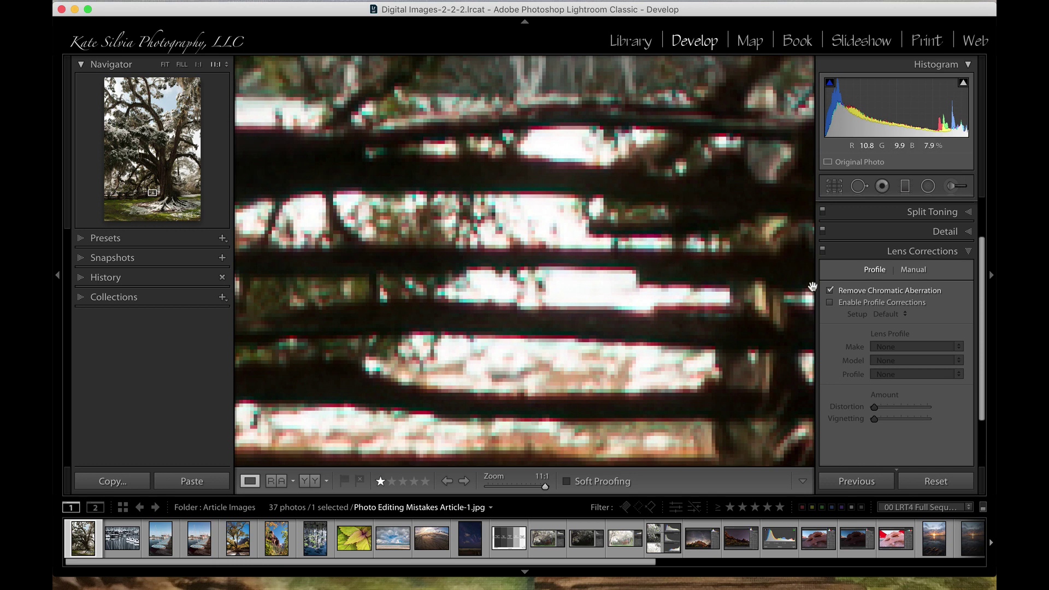
left_click(831, 290)
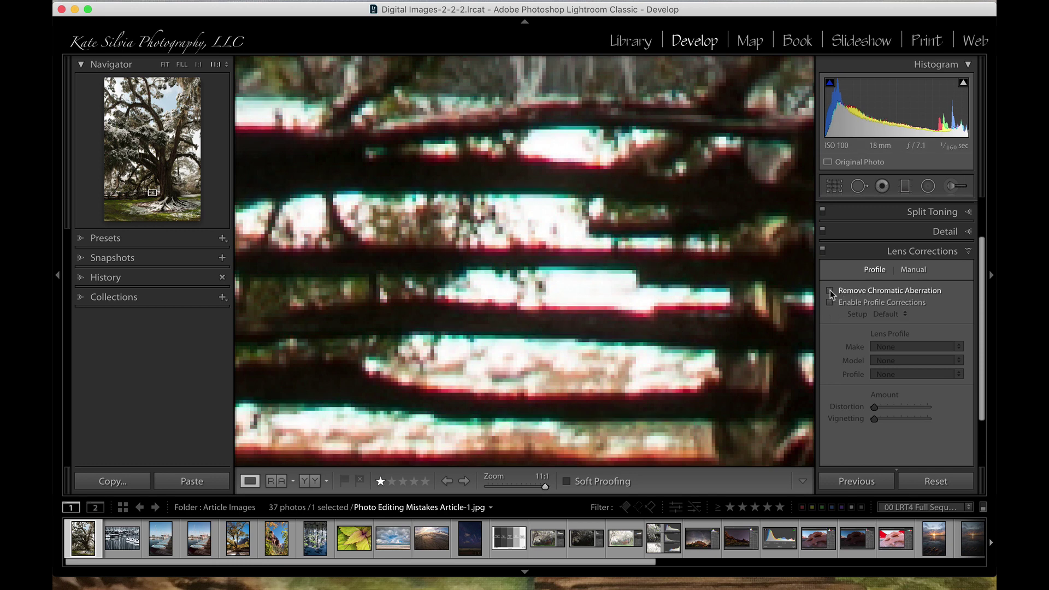
left_click(830, 290)
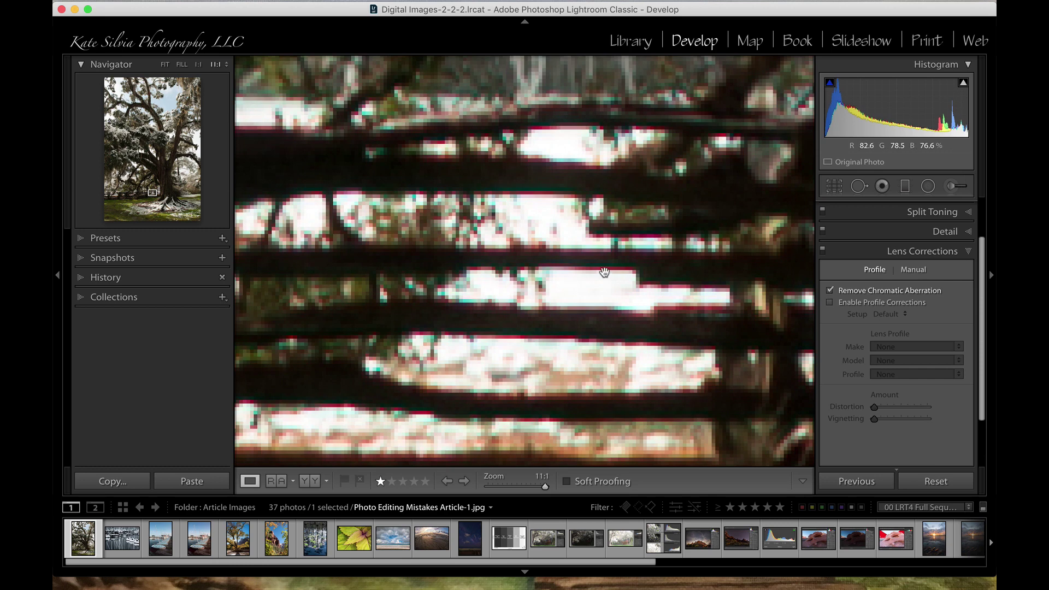
key("super+minus")
key("super+minus")
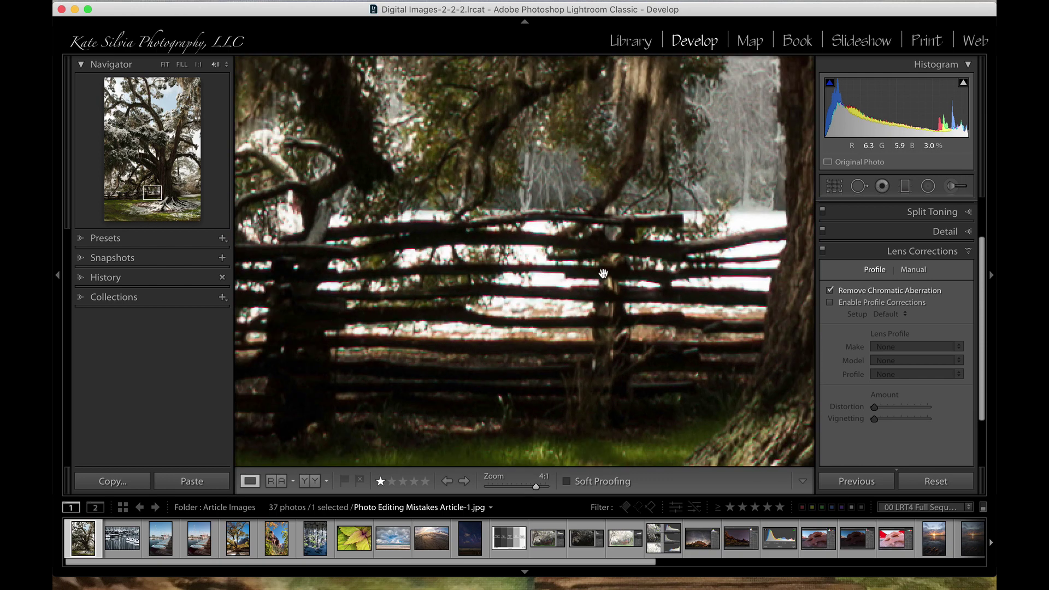
key("super+minus")
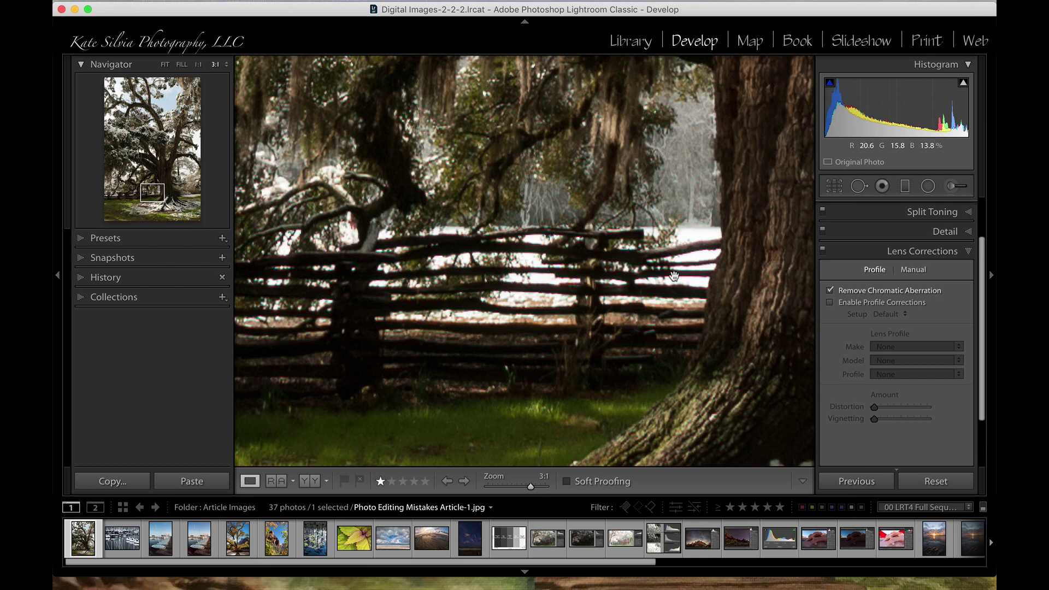
key("super+equal")
key("super+equal")
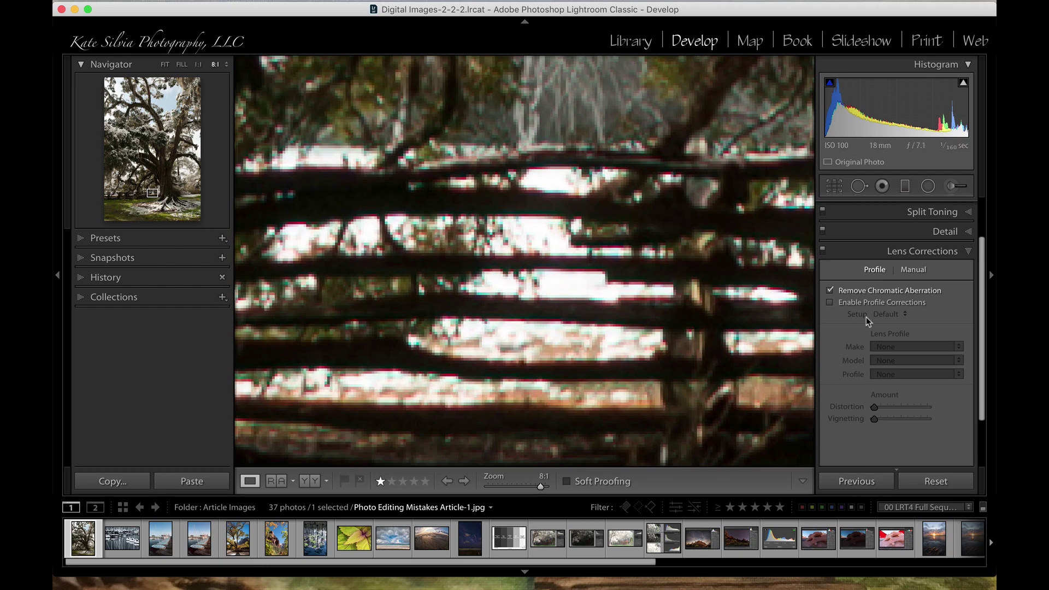
In Manual Lens Corrections, set Defringe Purple Amount 7, Green Amount 5 and Green Hue 24/100
left_click(915, 270)
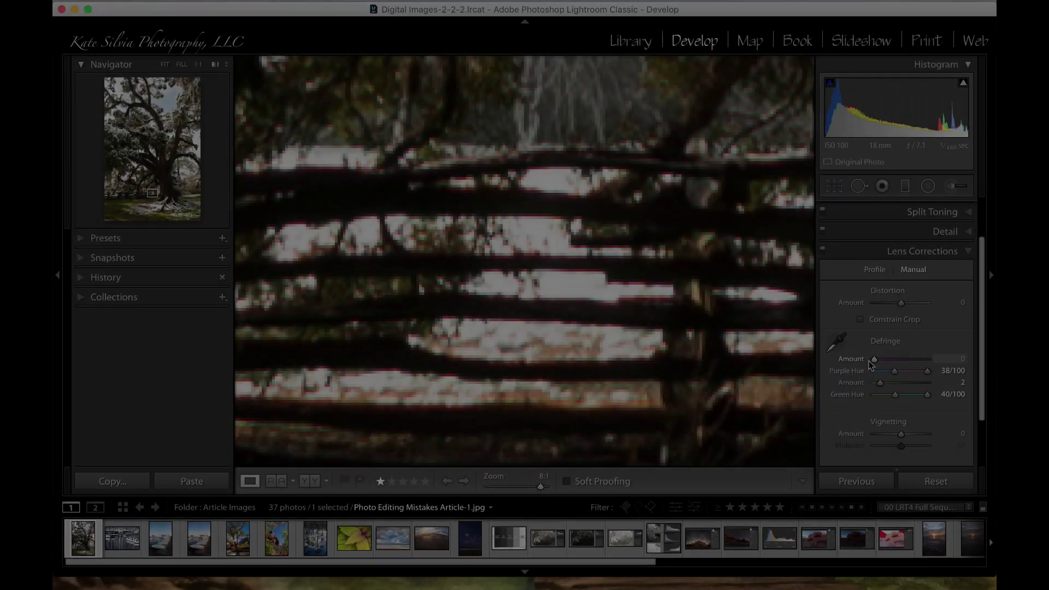
left_click_drag(869, 360, 905, 364)
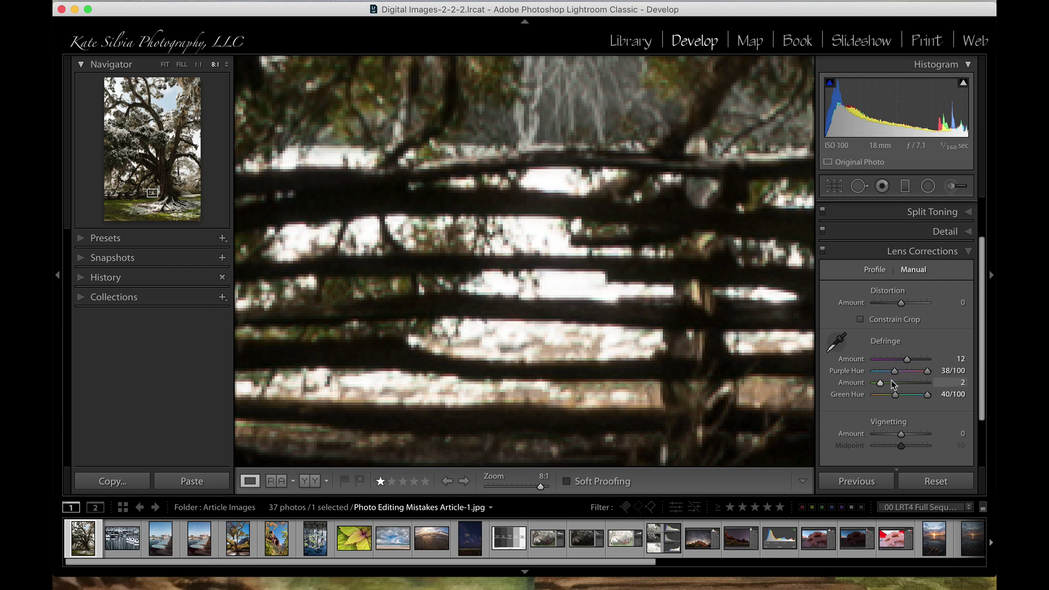
left_click_drag(883, 379, 932, 385)
left_click_drag(957, 395, 894, 395)
left_click_drag(907, 358, 942, 377)
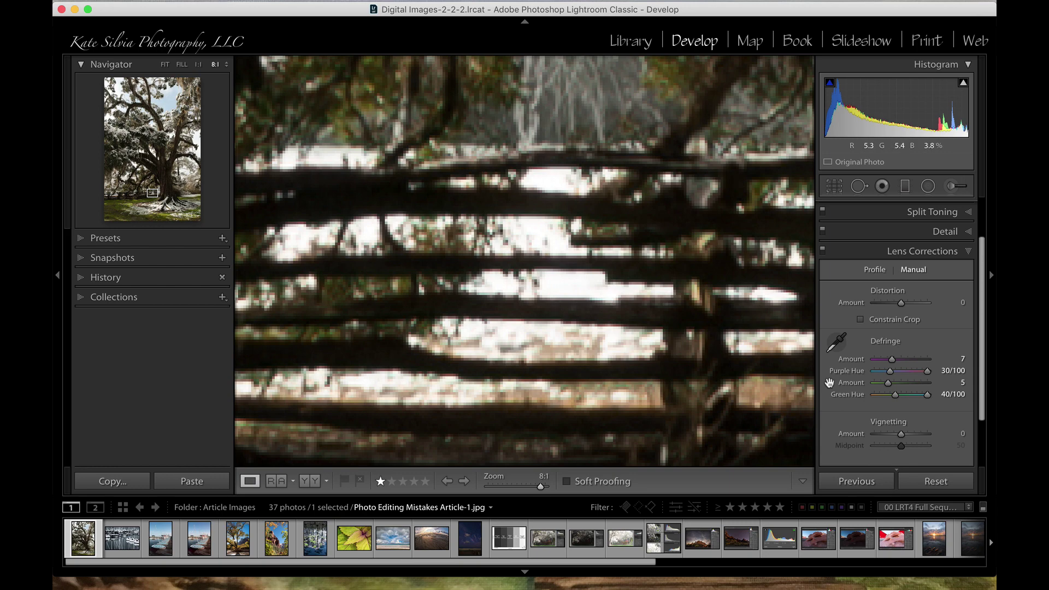
left_click_drag(927, 396, 953, 404)
Fit the oak photo, then switch to the sunset beach photo _SNY9775.ARW after browsing its bracketed exposures
left_click(697, 343)
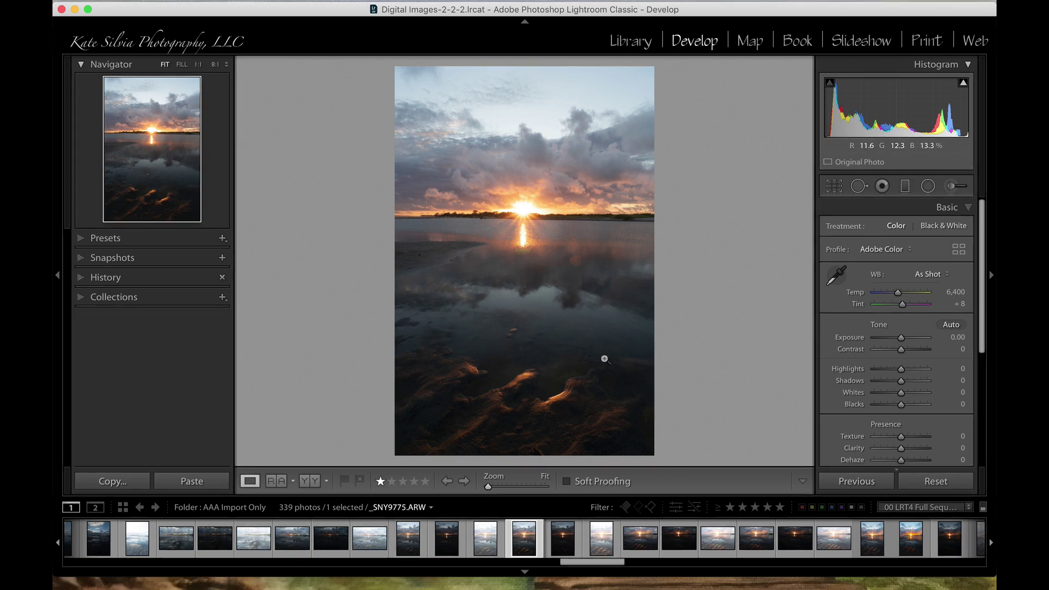
left_click(565, 539)
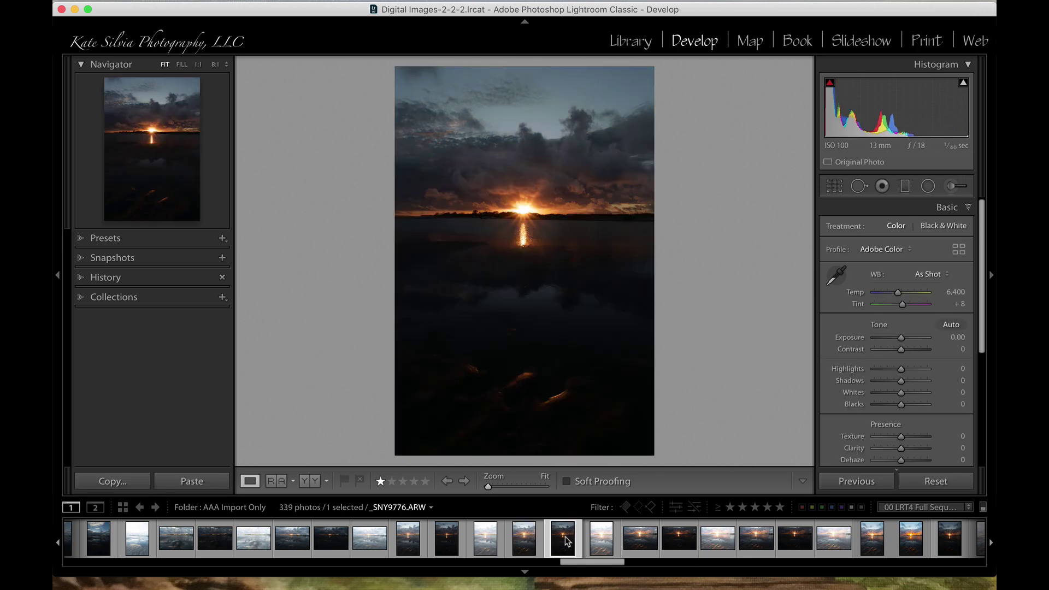
key("Right")
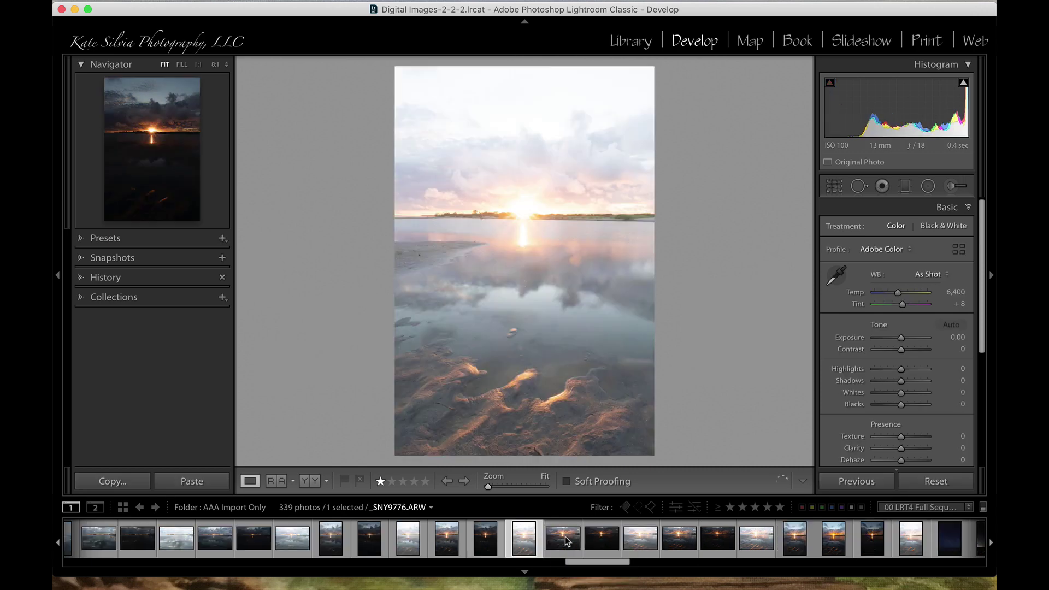
key("Left")
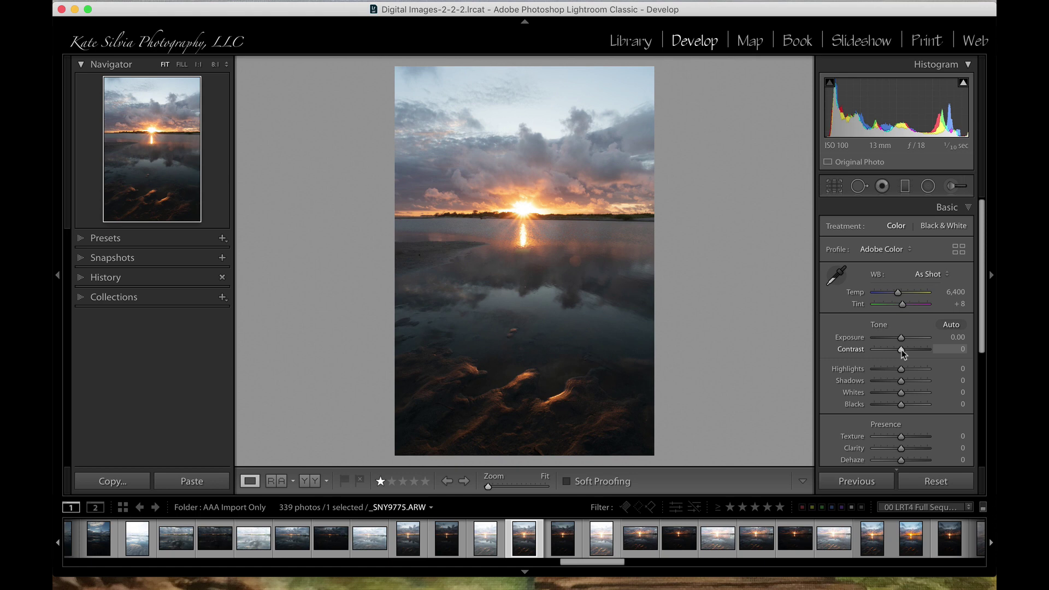
With clipping warnings on, test and reset Contrast, then set Highlights -32, Shadows +47, Blacks -37
left_click_drag(901, 351, 886, 349)
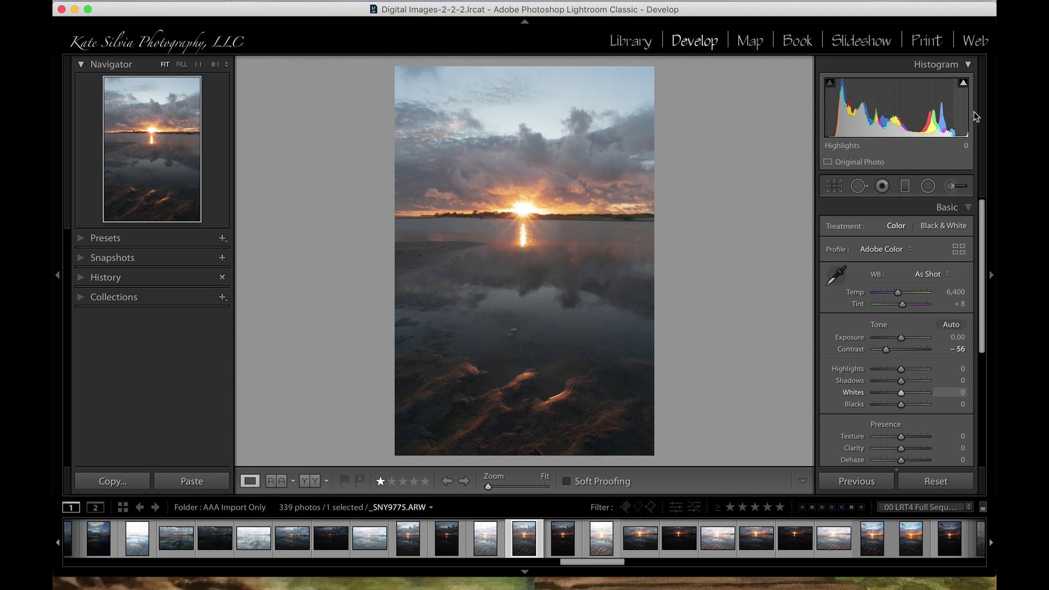
left_click(963, 84)
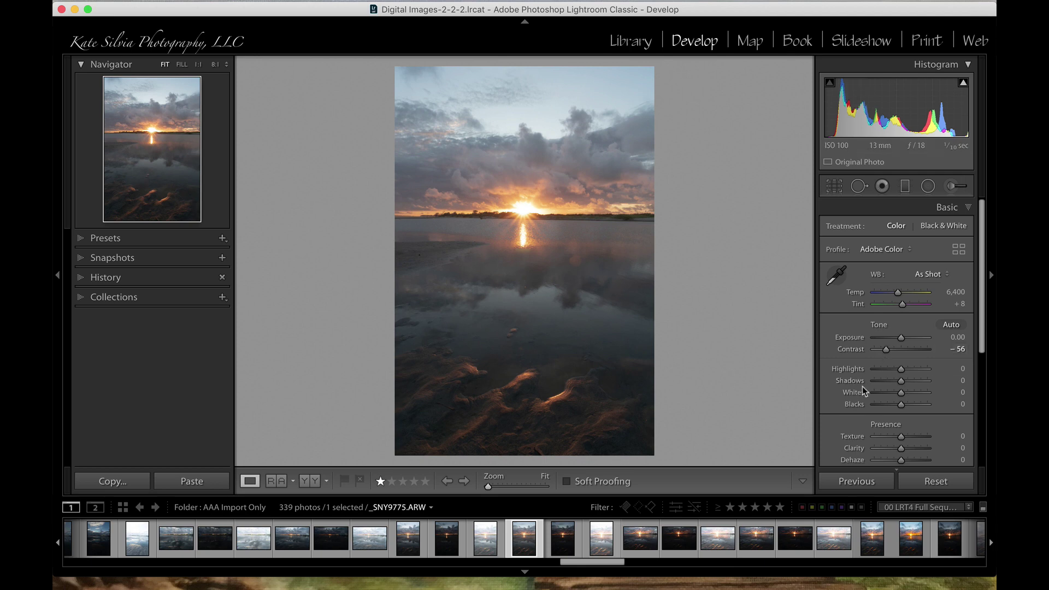
left_click_drag(886, 349, 901, 349)
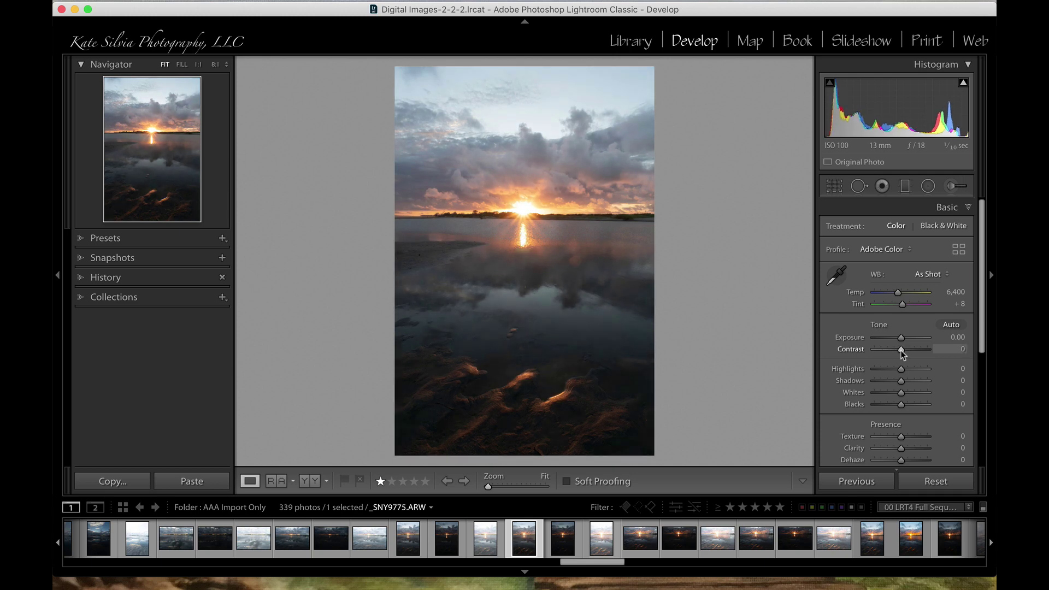
left_click_drag(903, 353, 916, 348)
double_click(852, 349)
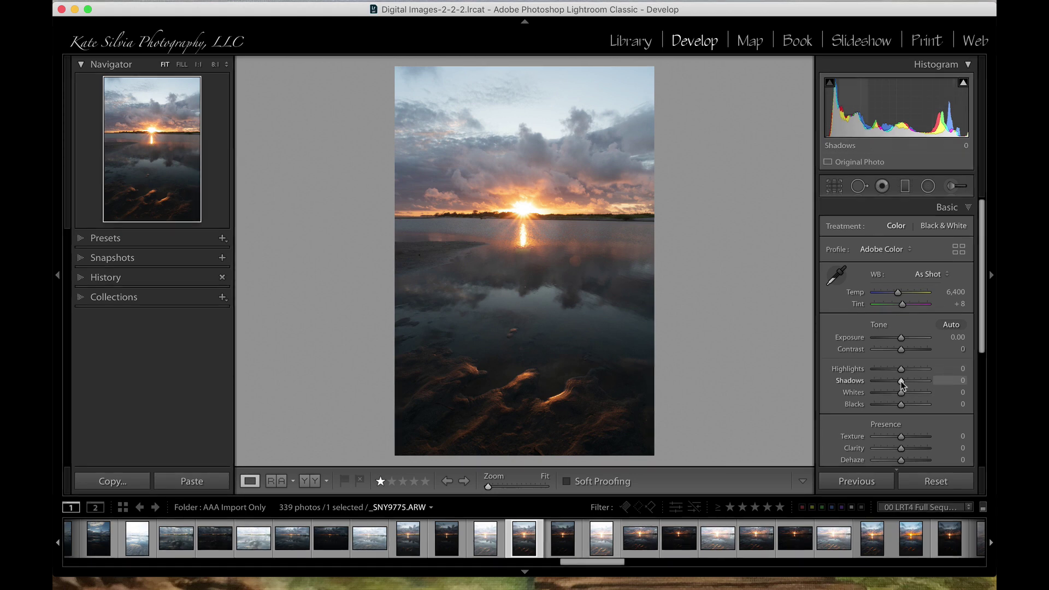
mouse_move(903, 381)
left_mouse_down()
mouse_move(922, 382)
mouse_move(892, 369)
left_mouse_up()
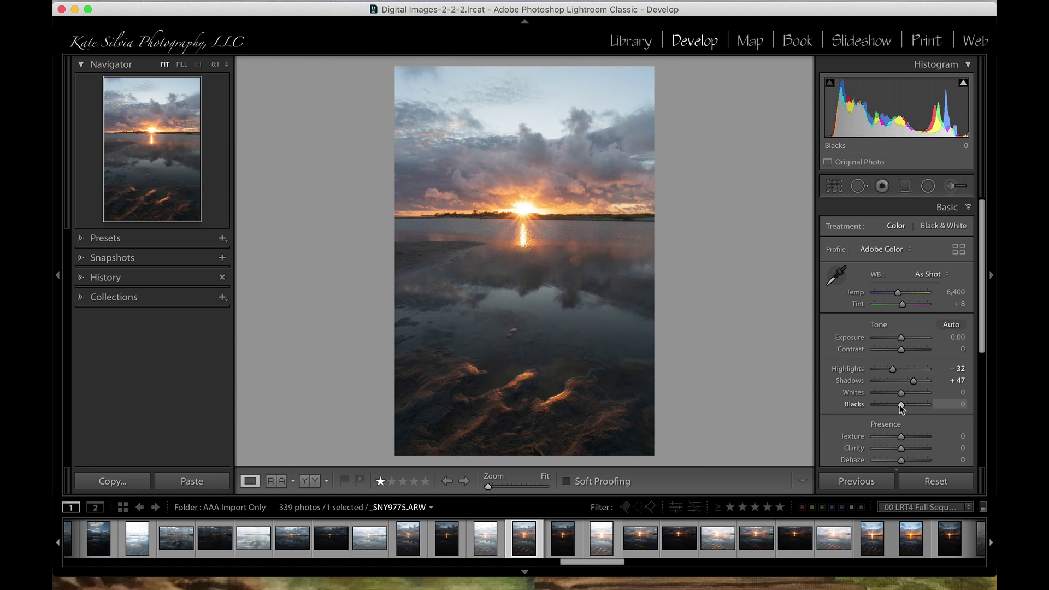
left_click_drag(901, 405, 889, 405)
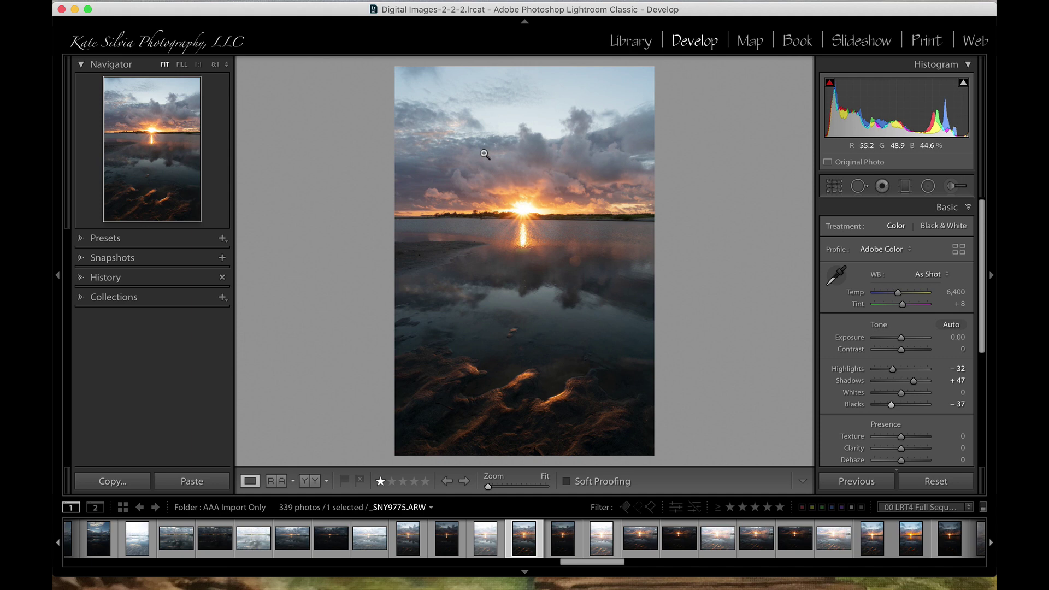
Reset the Basic tone settings and trial Exposure -0.25 and Shadows +86
left_click(935, 481)
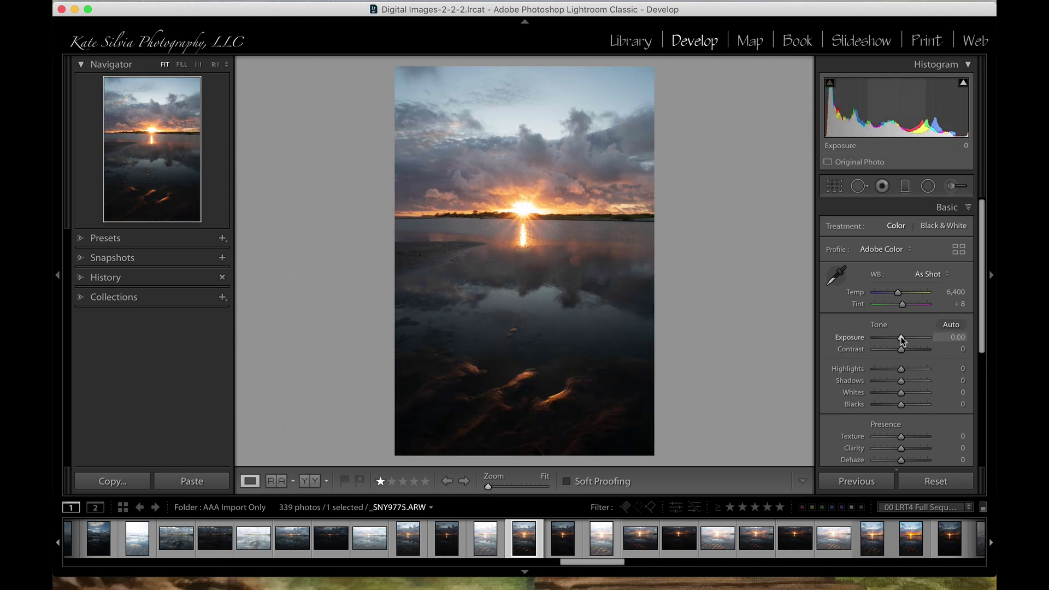
mouse_move(901, 339)
left_mouse_down()
mouse_move(912, 337)
mouse_move(877, 343)
mouse_move(917, 350)
left_mouse_up()
double_click(845, 337)
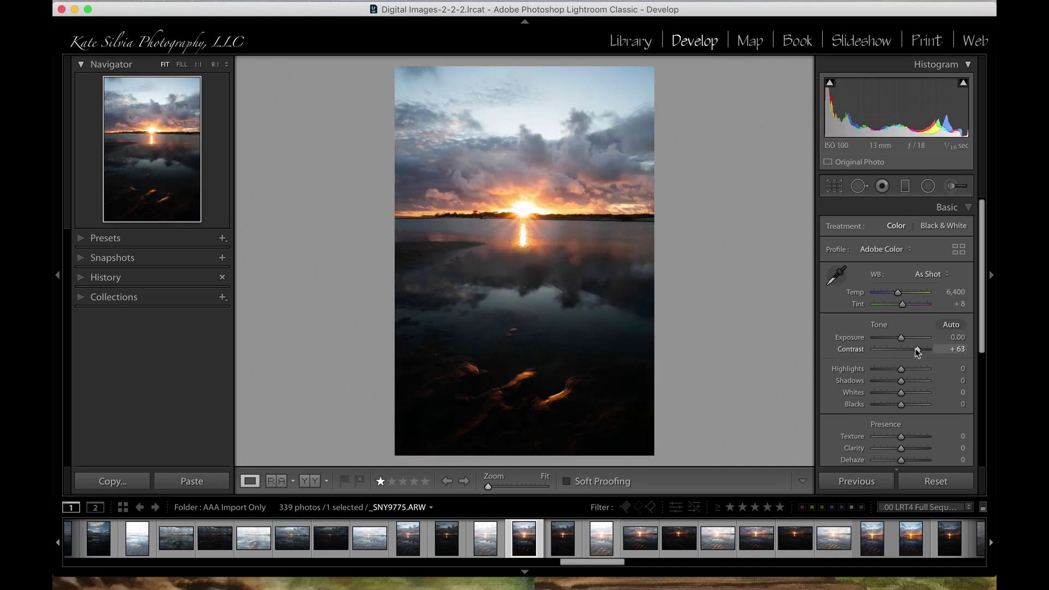
double_click(916, 349)
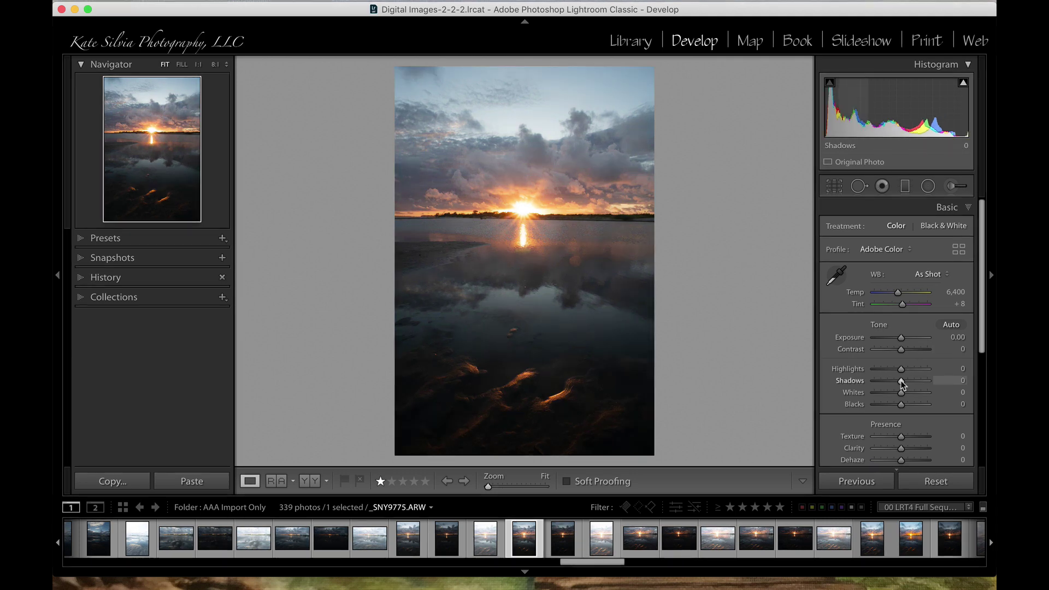
left_click_drag(901, 381, 889, 404)
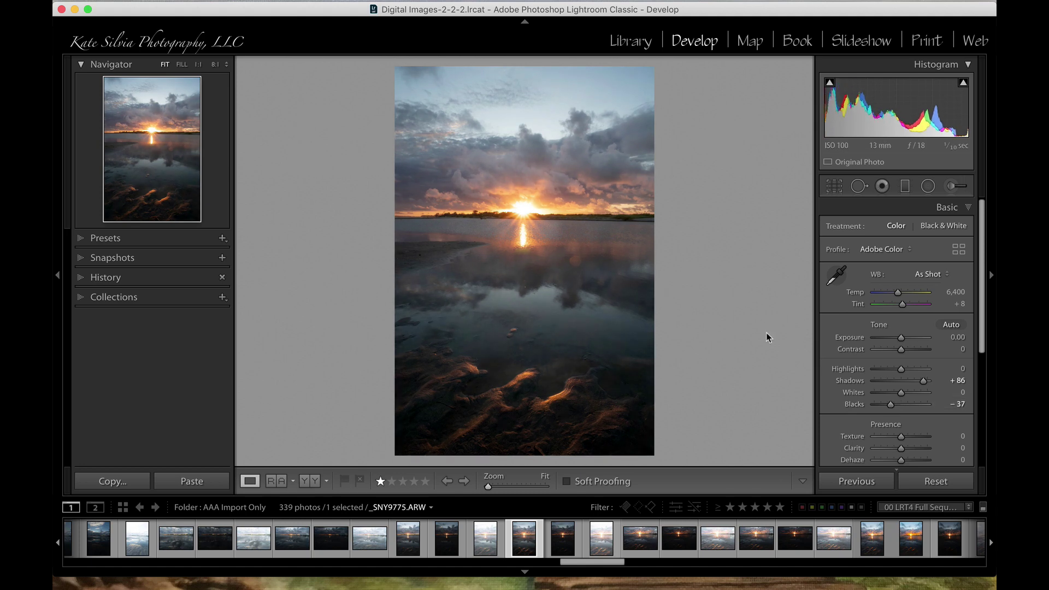
Reset again, test Contrast +100 then 0, and set Shadows +59 and Blacks -21
left_click(936, 481)
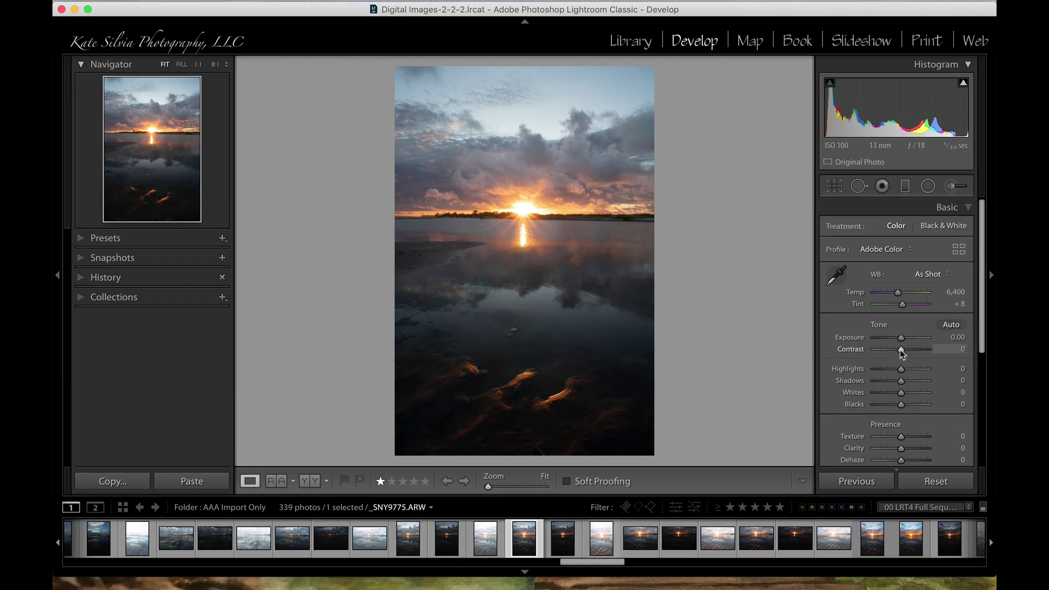
left_click_drag(901, 350, 927, 349)
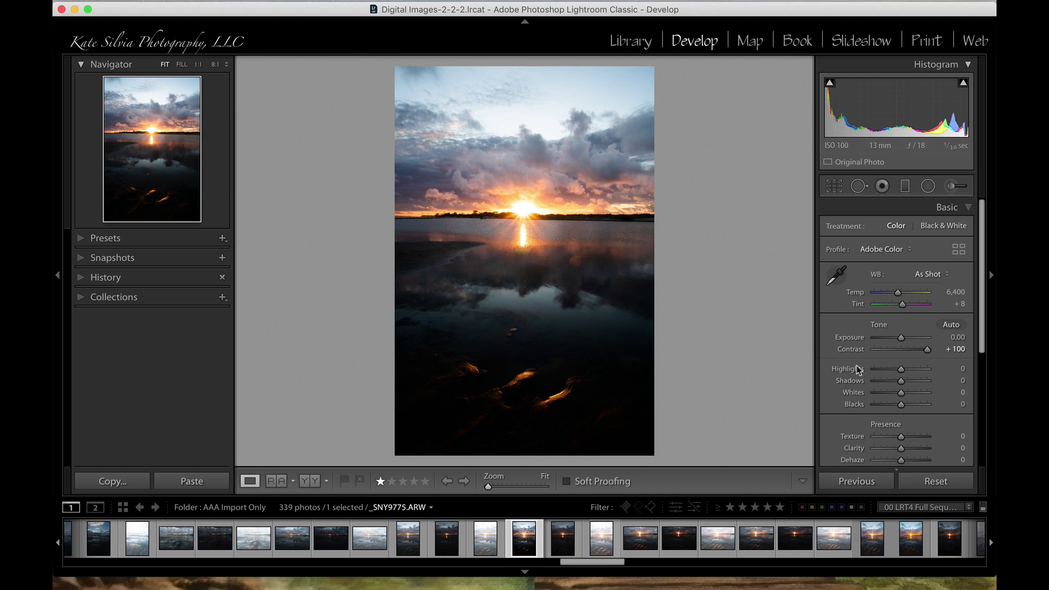
double_click(847, 349)
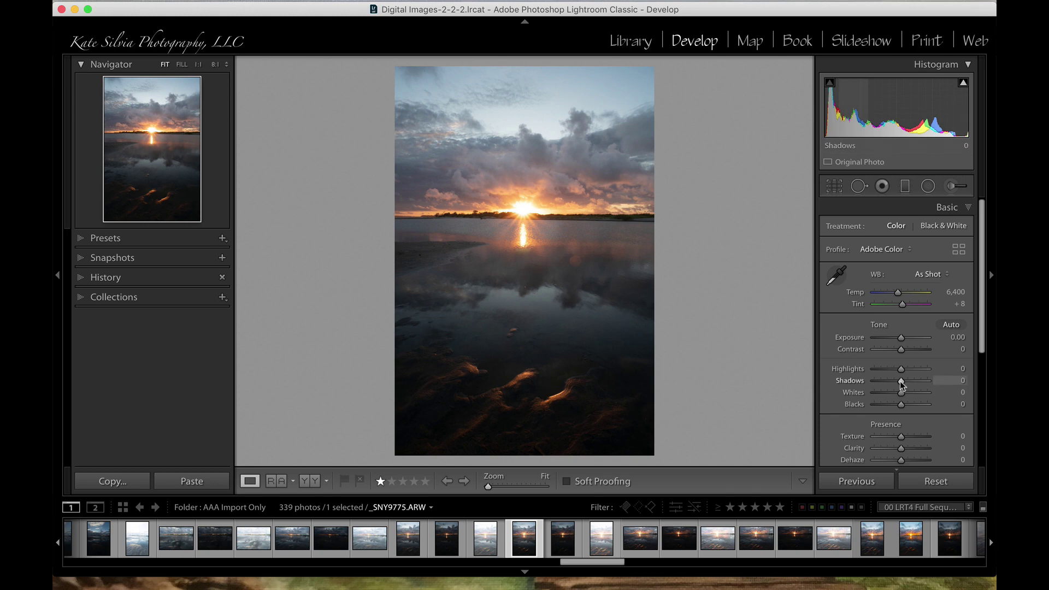
left_click_drag(900, 380, 897, 404)
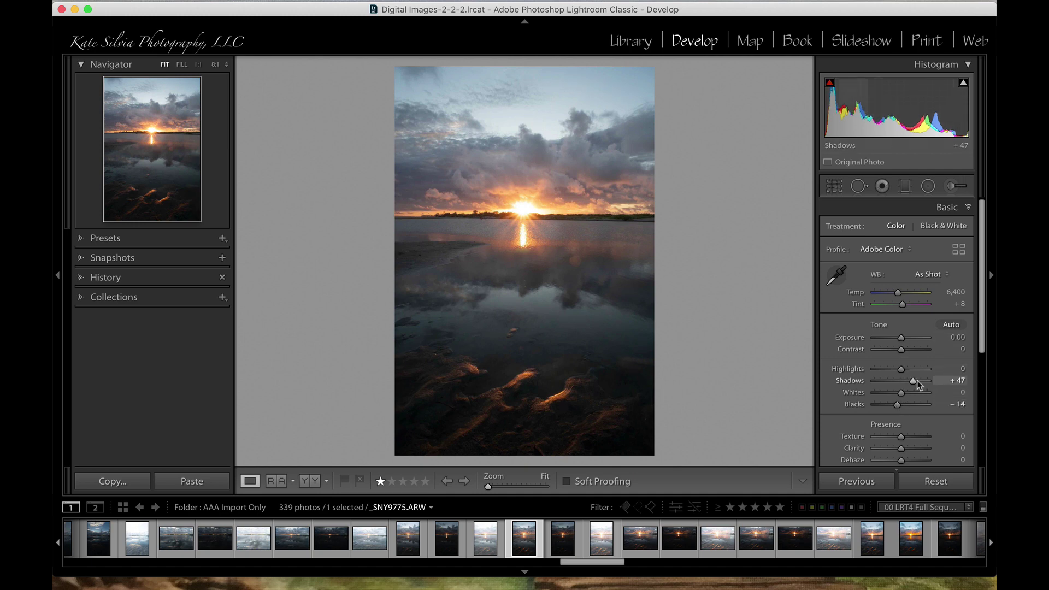
left_click_drag(912, 381, 917, 381)
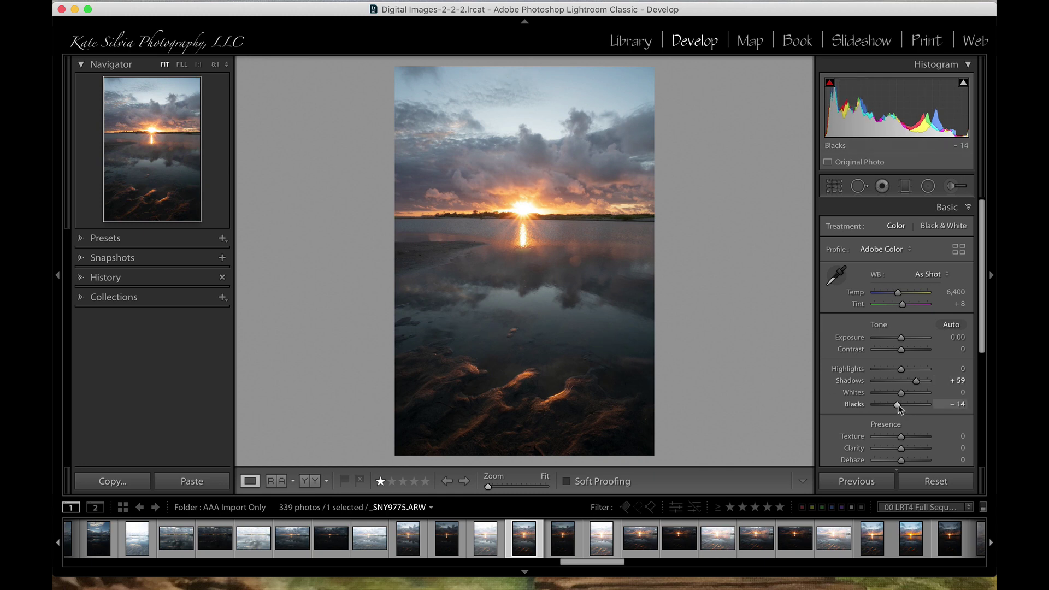
left_click_drag(898, 405, 896, 405)
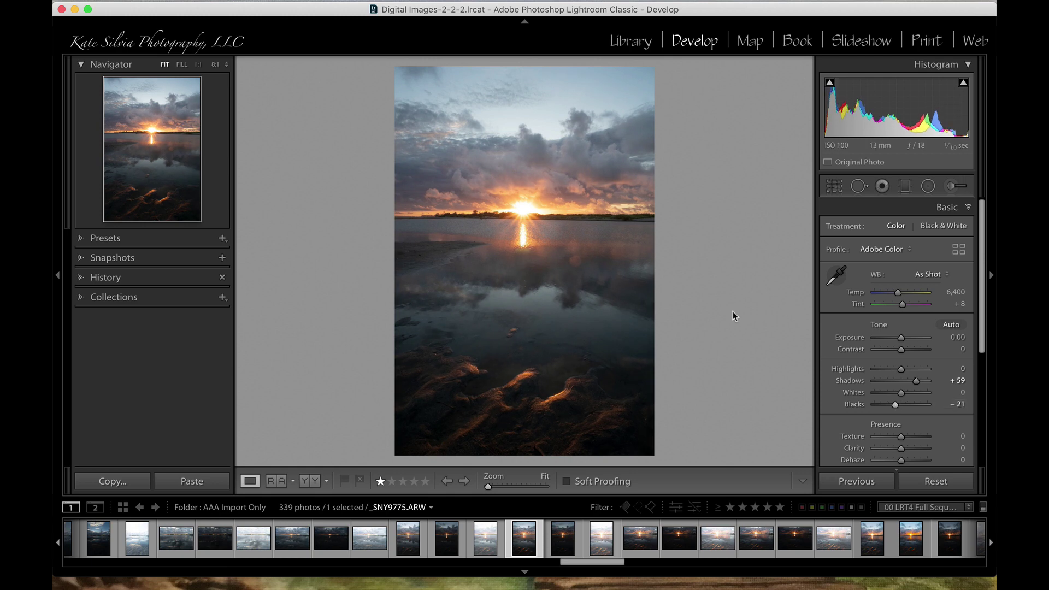
Compare before and after, raise Saturation, and inspect the sun and treeline colours at 1:1
key("backslash")
key("backslash")
key("backslash")
key("backslash")
scroll(917, 414, "down", 3)
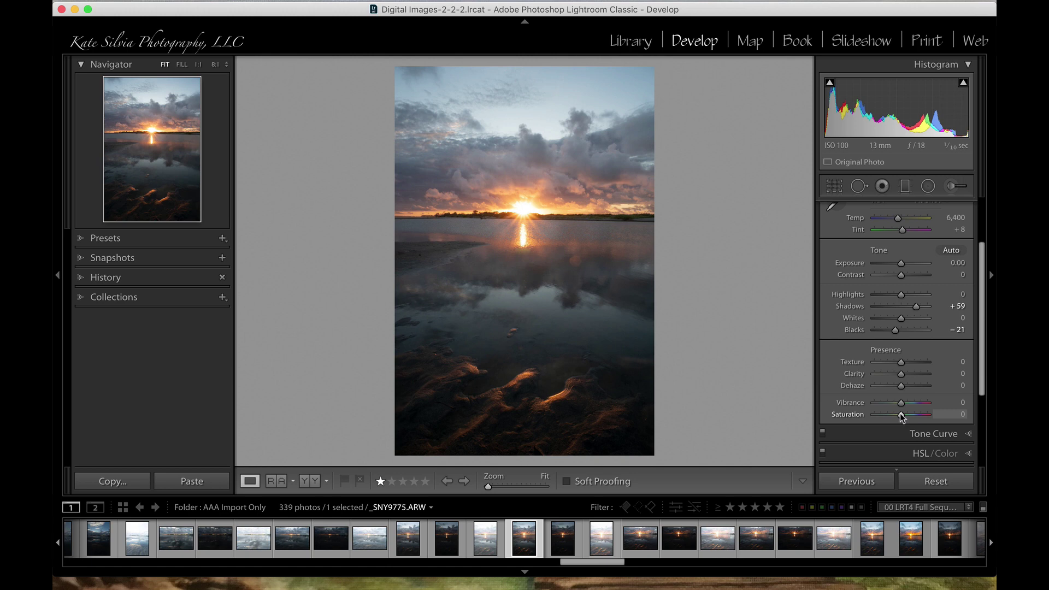
mouse_move(901, 416)
left_mouse_down()
mouse_move(940, 417)
mouse_move(909, 417)
left_mouse_up()
left_click(520, 218)
left_click_drag(519, 218, 620, 235)
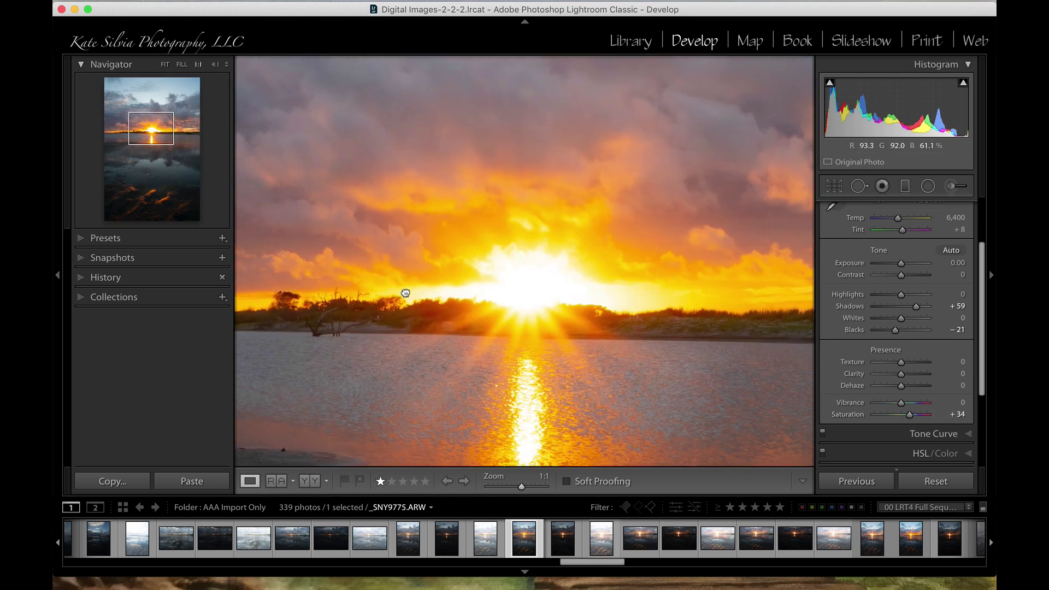
left_click_drag(407, 293, 471, 254)
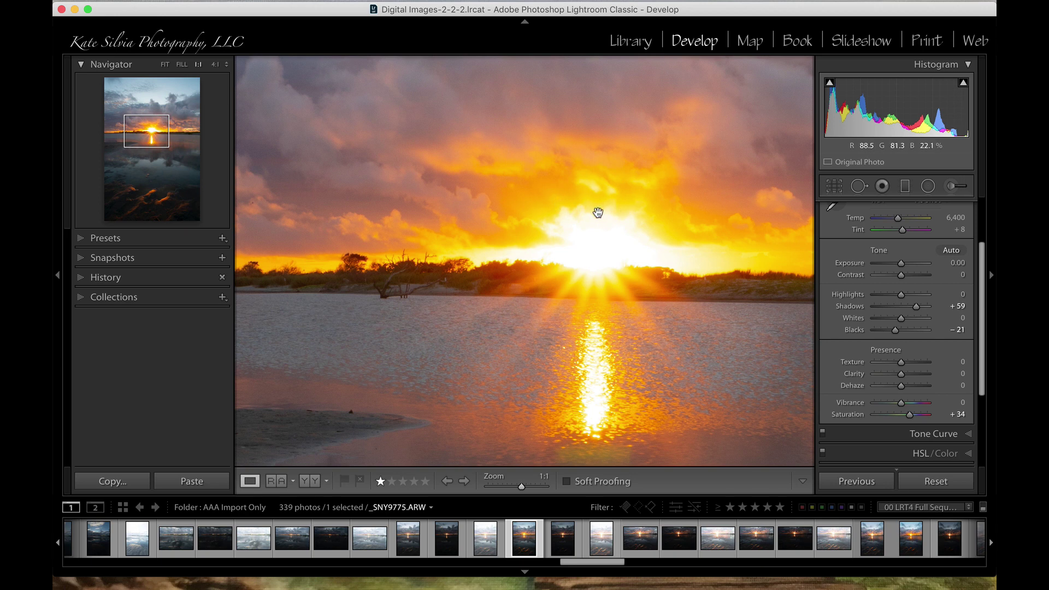
key("z")
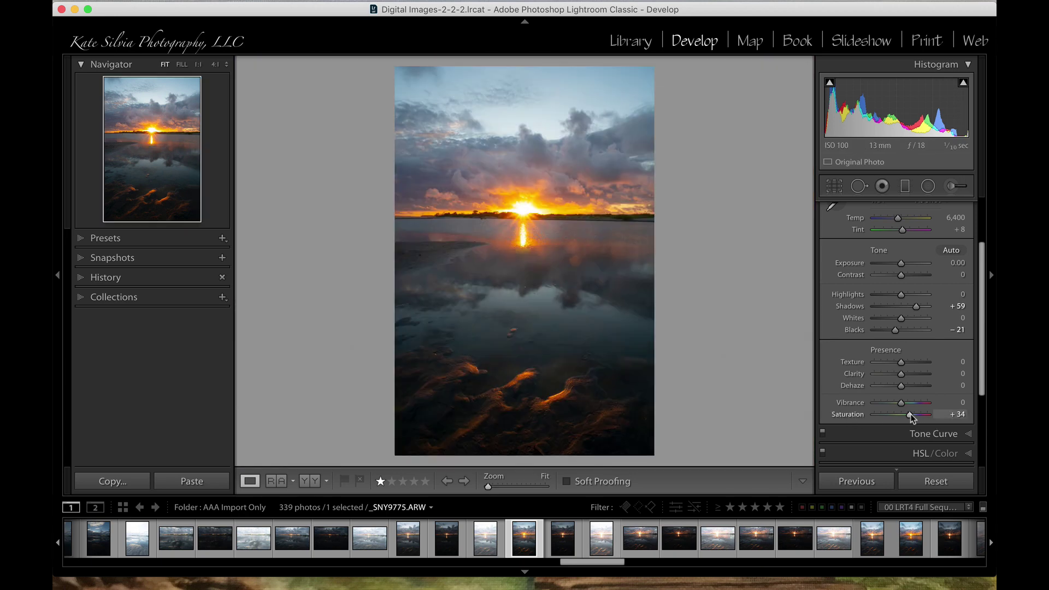
Reset the exaggerated Saturation to 0 and set Vibrance to +55 instead
mouse_move(916, 413)
left_mouse_down()
mouse_move(935, 413)
mouse_move(881, 419)
mouse_move(926, 421)
left_mouse_up()
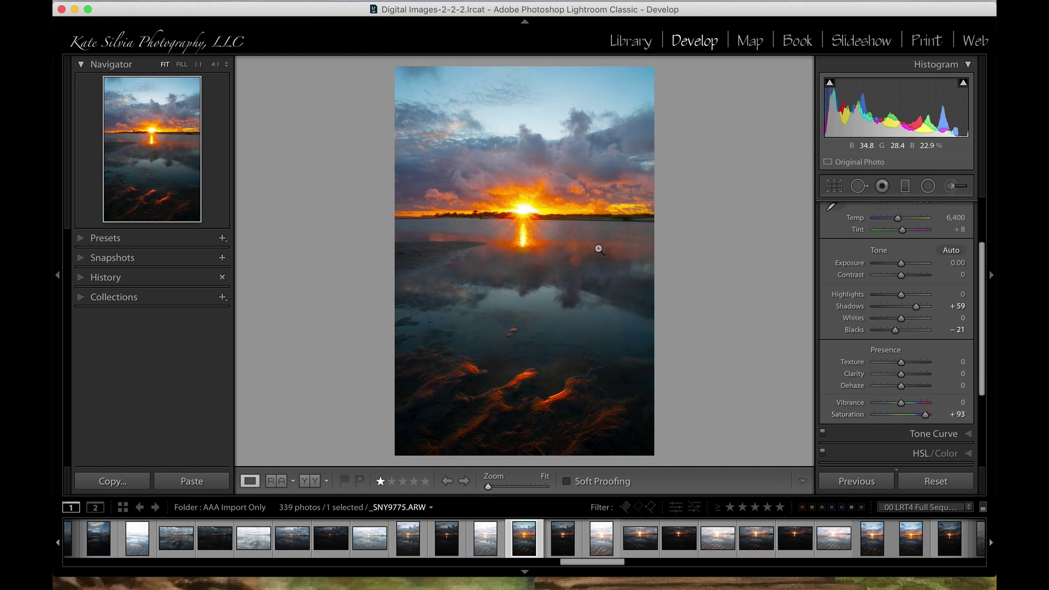
double_click(847, 415)
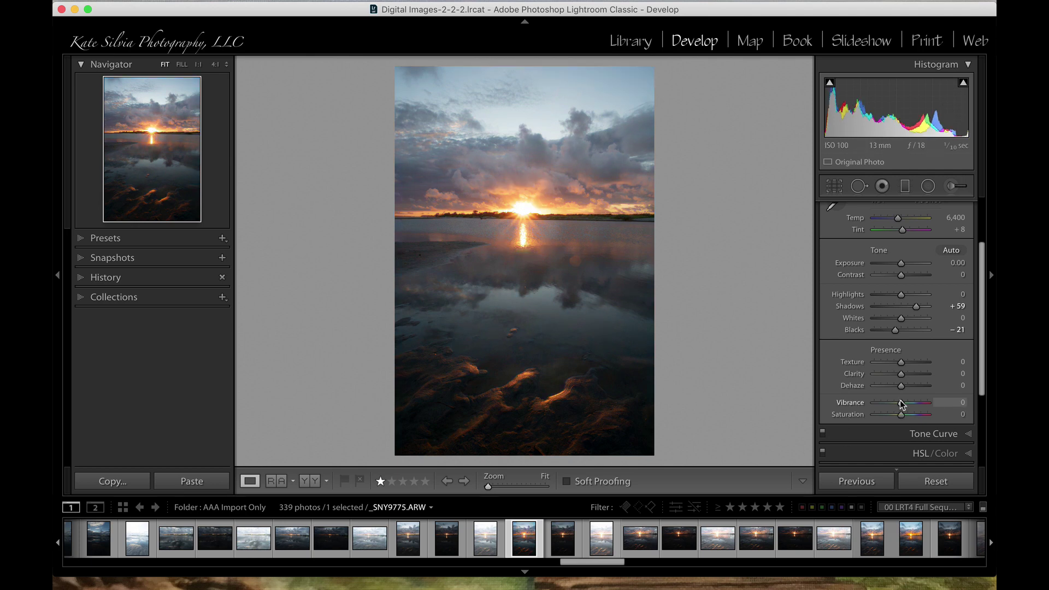
left_click_drag(900, 400, 915, 405)
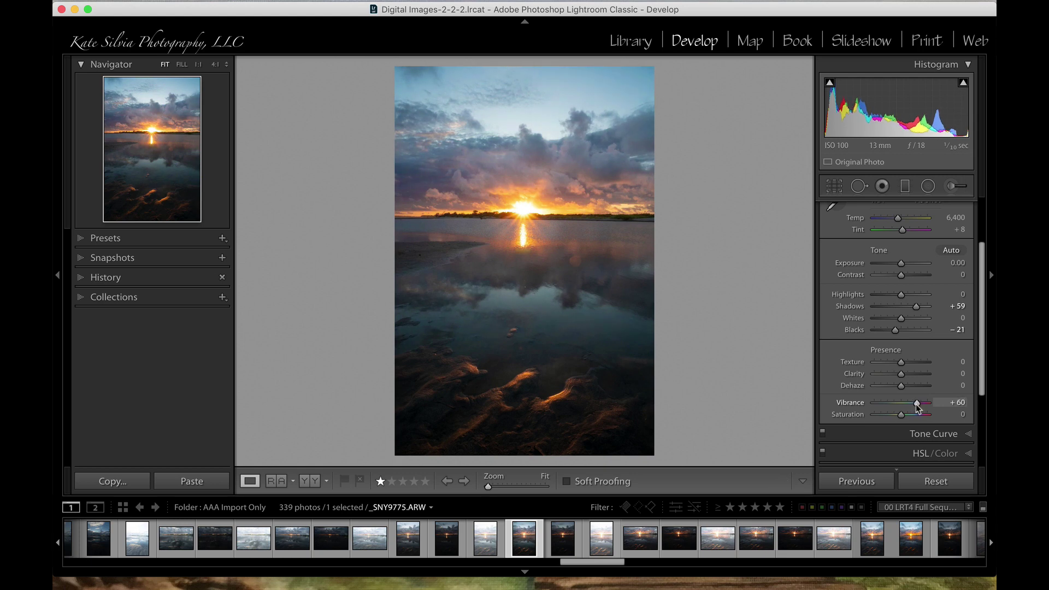
In HSL Luminance, set Aqua to -29 and Blue to -14 to darken the sky
left_click(911, 453)
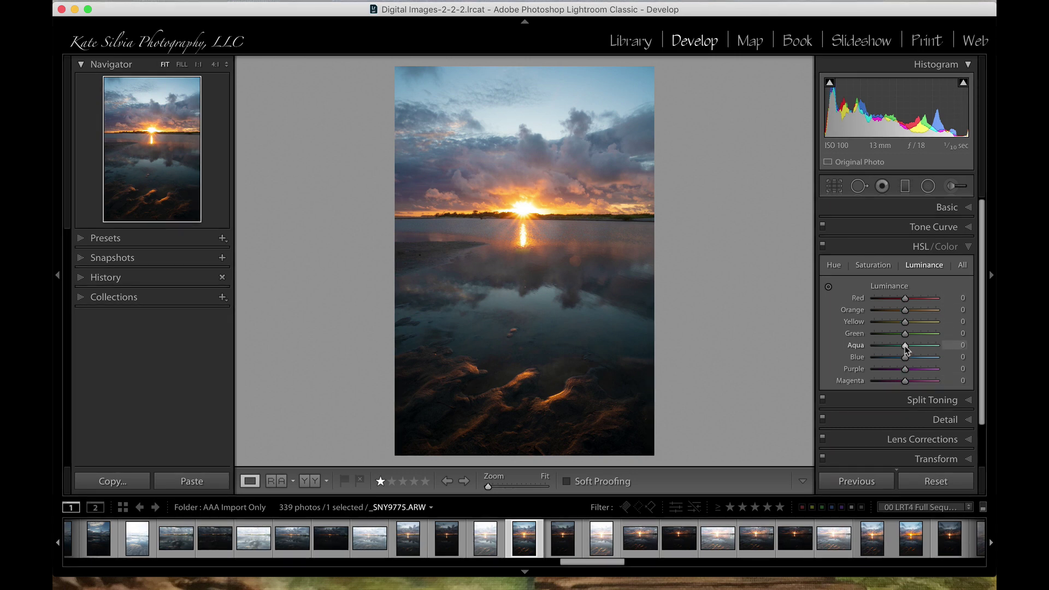
mouse_move(905, 360)
left_mouse_down()
mouse_move(883, 359)
mouse_move(909, 358)
mouse_move(886, 361)
mouse_move(901, 359)
mouse_move(896, 345)
left_mouse_up()
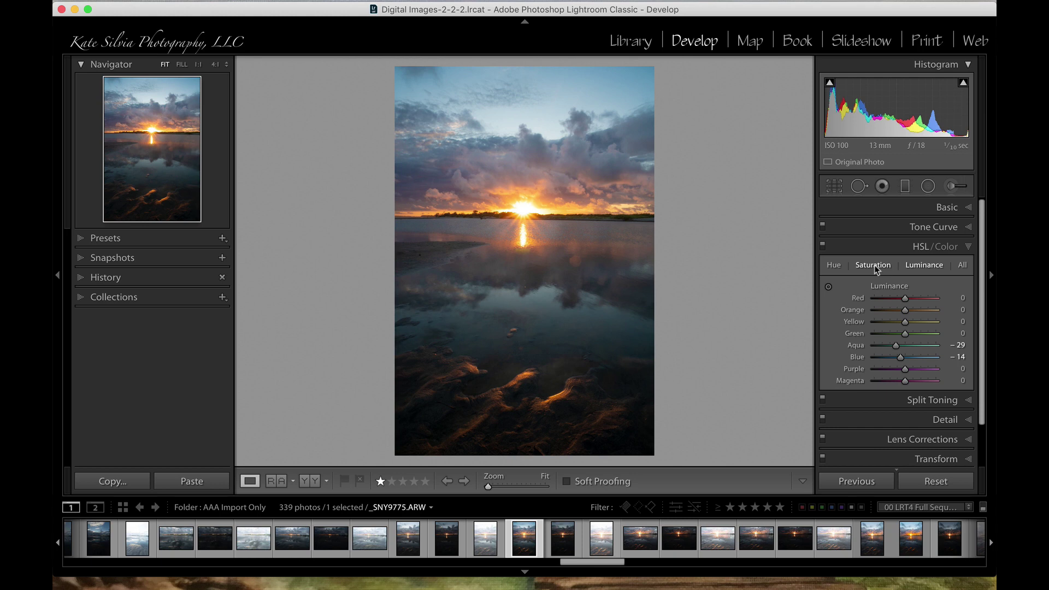
key("super+1")
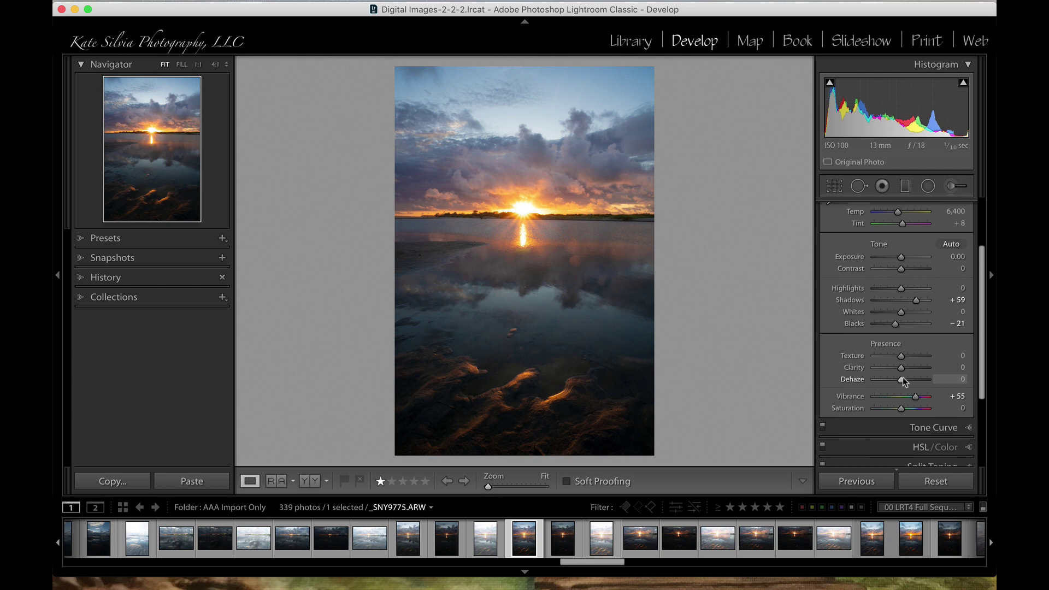
Reset Vibrance to 0, settle Dehaze at +18 after trying +100, and exit the Adjustment Brush unused
left_click_drag(903, 377, 903, 381)
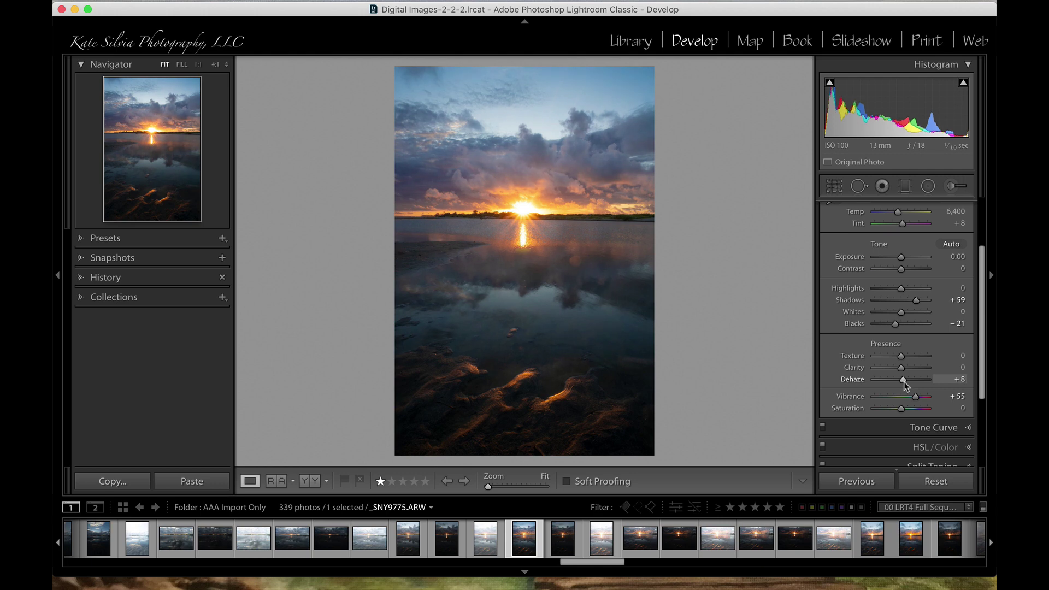
double_click(851, 396)
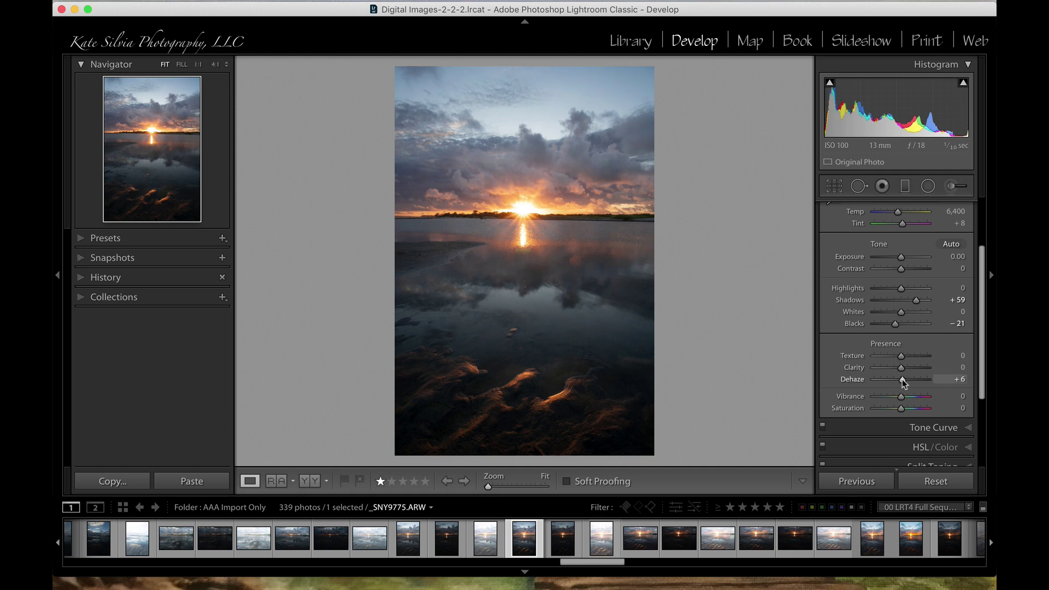
left_click_drag(902, 379, 912, 378)
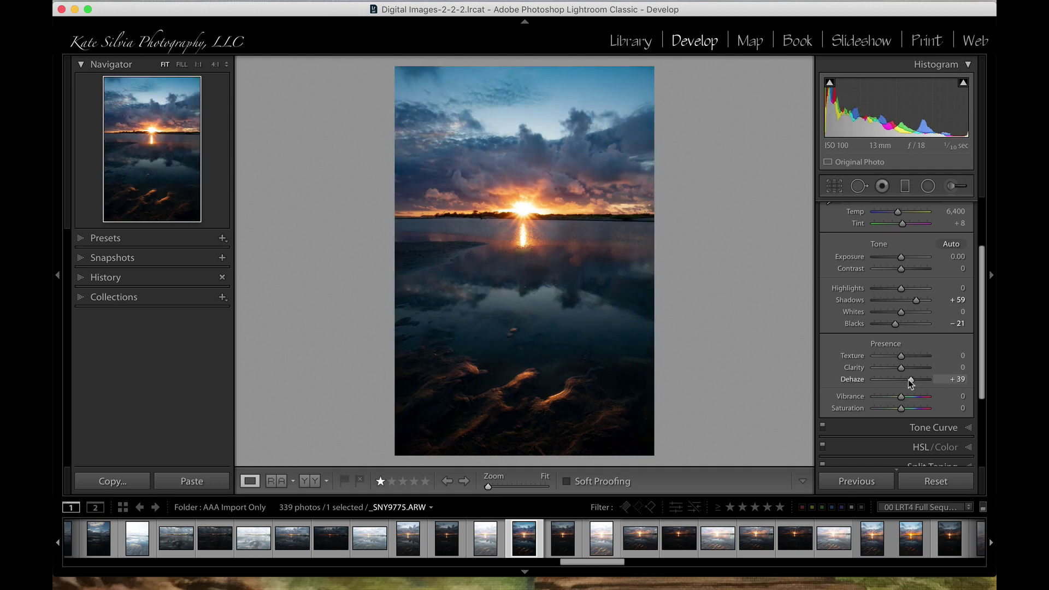
left_click_drag(906, 382, 931, 379)
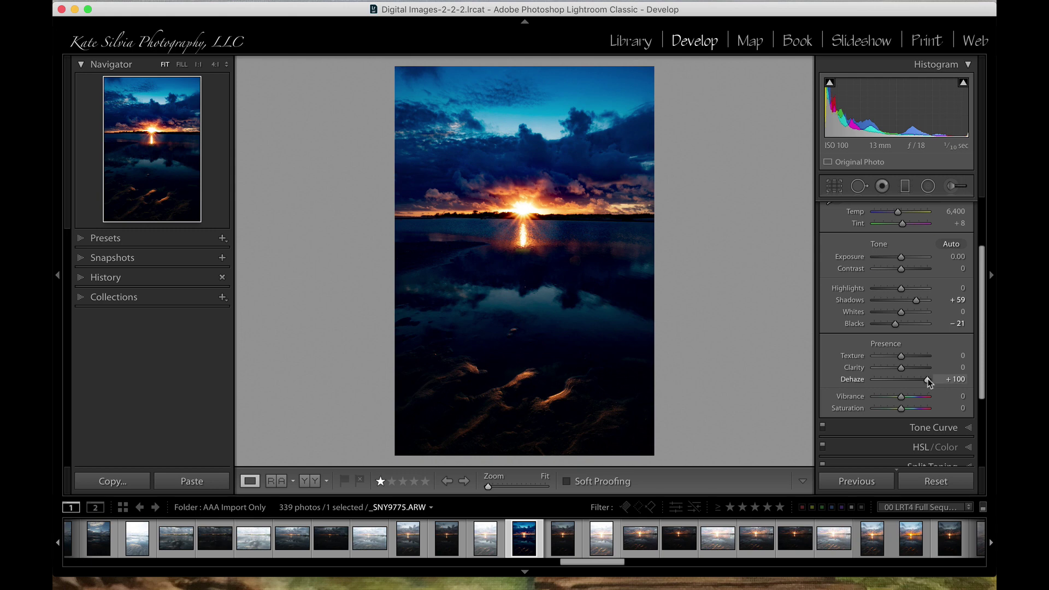
left_click_drag(929, 383, 906, 383)
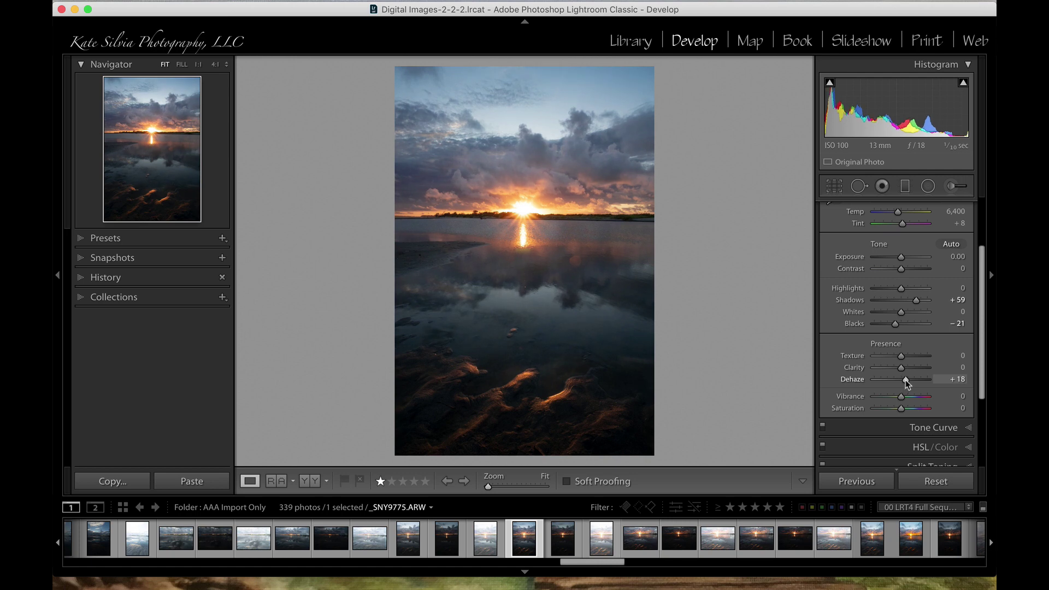
left_click(951, 189)
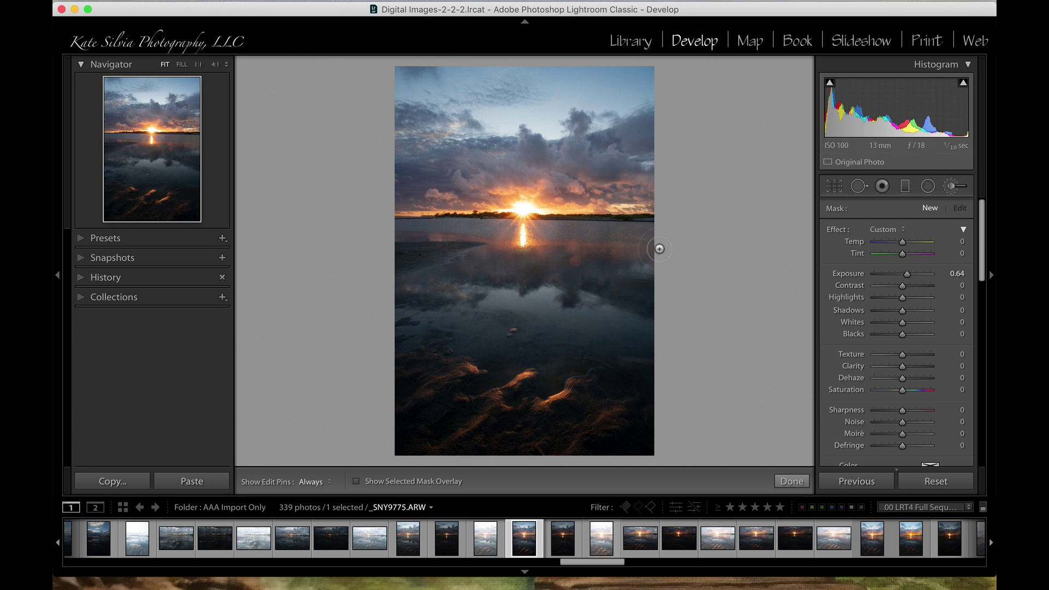
left_click(793, 481)
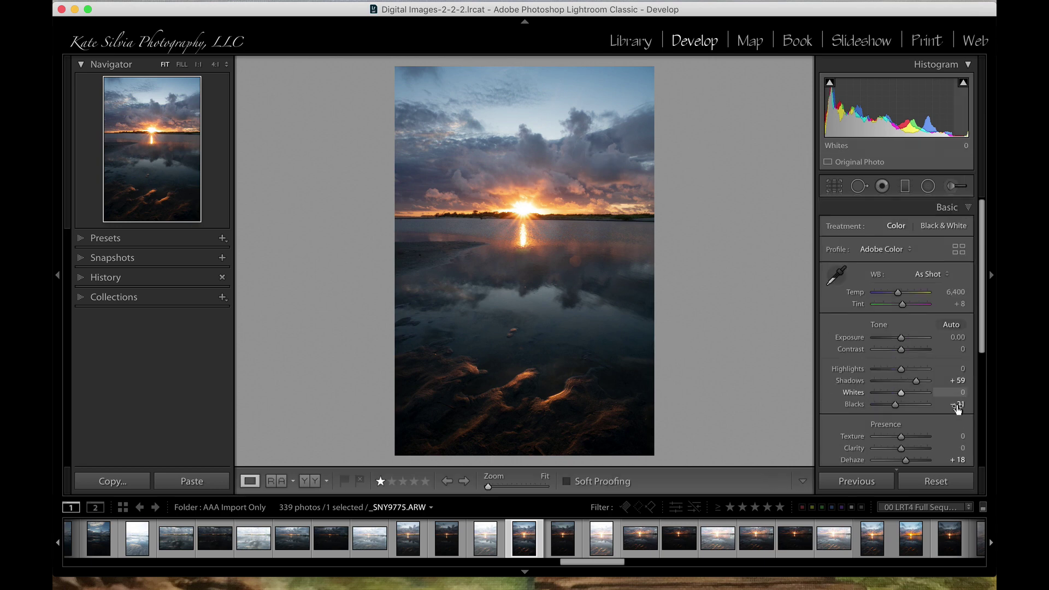
Merge the three bracketed beach exposures via Photo Merge > HDR into _SNY9775-HDR.dng and inspect it
scroll(857, 399, "down", 5)
left_click(601, 540, "shift")
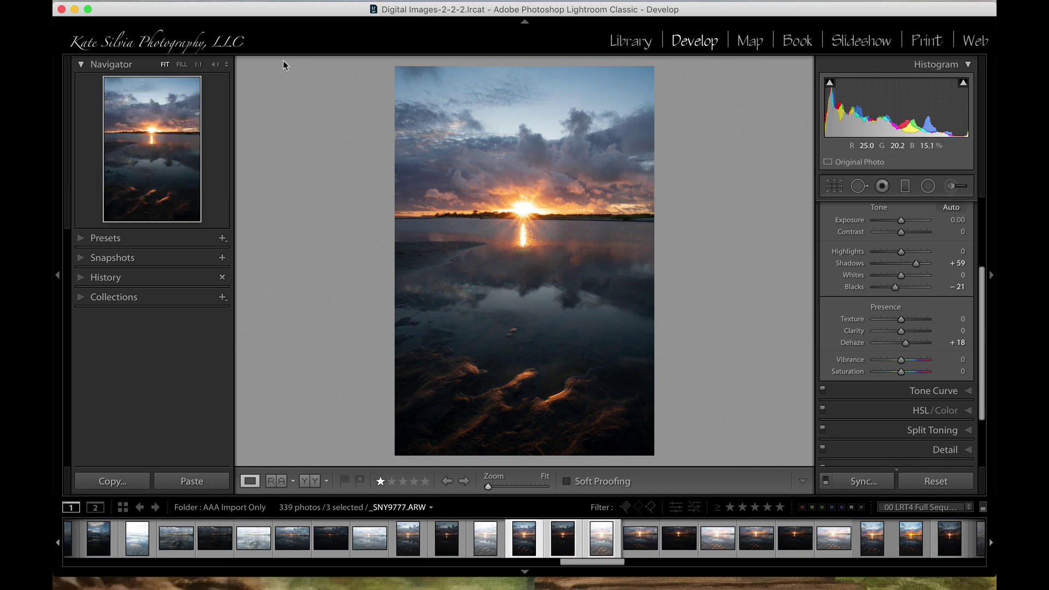
mouse_move(189, 6)
left_click(296, 7)
left_click(483, 93)
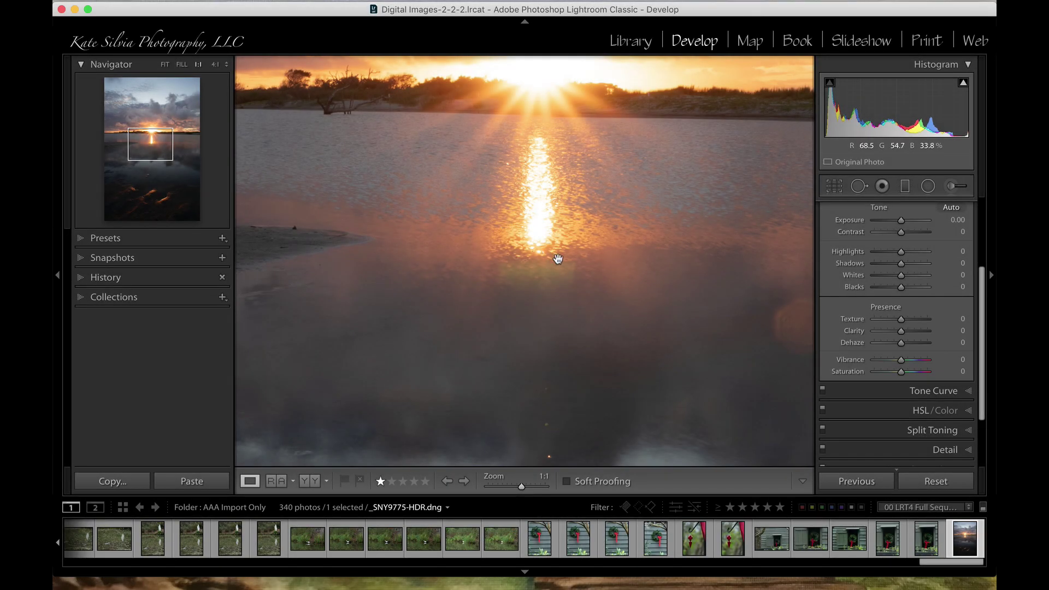
left_click_drag(558, 262, 424, 274)
left_click(653, 303)
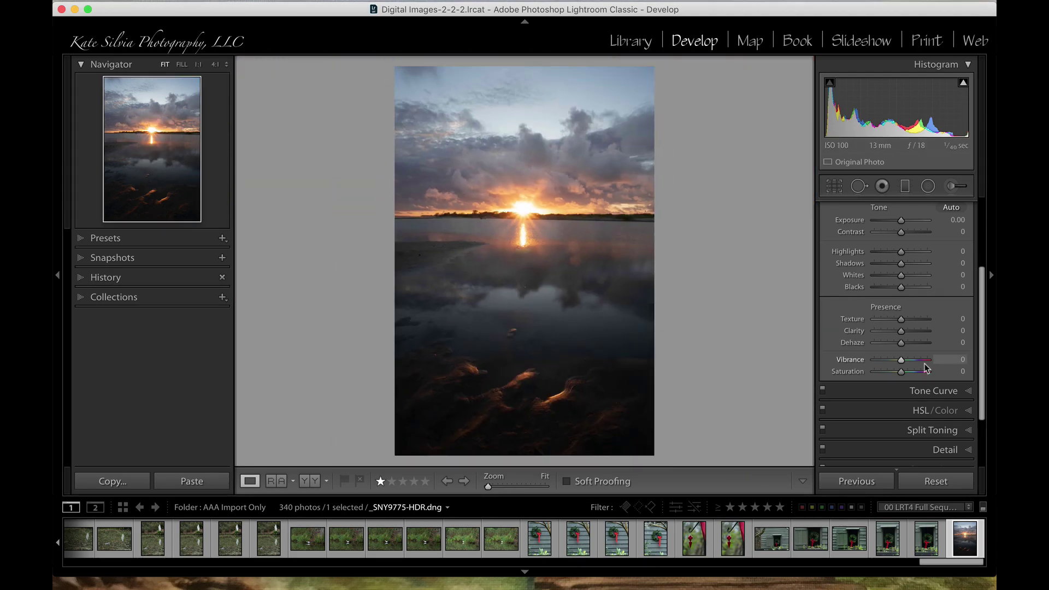
Push the sunset's Highlights to −88, Shadows to +100, Blacks to +84 and Exposure to +0.05
left_click_drag(900, 342, 906, 363)
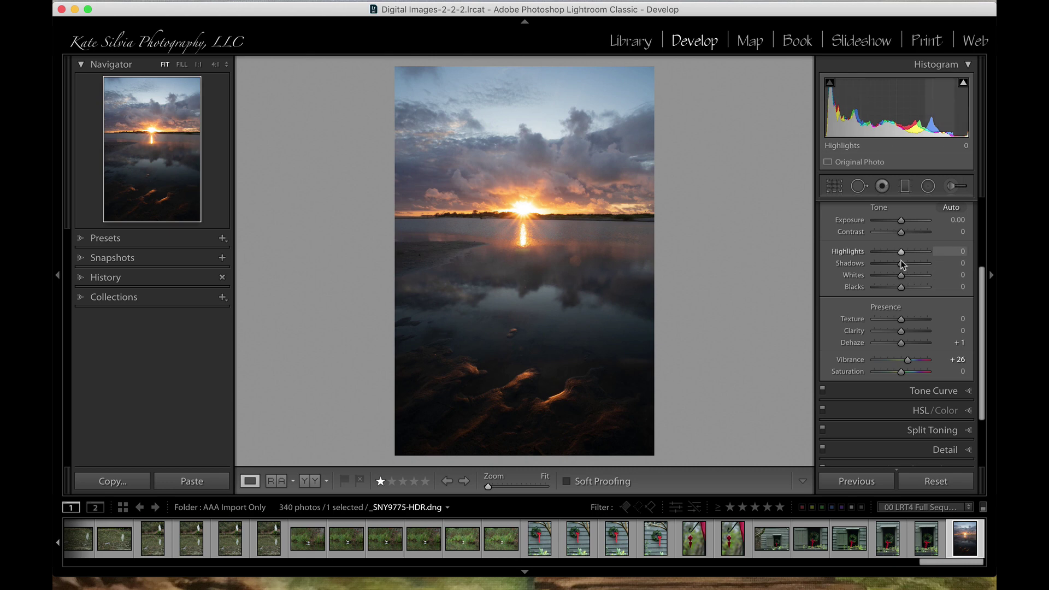
mouse_move(901, 266)
left_mouse_down()
mouse_move(983, 265)
mouse_move(894, 268)
mouse_move(903, 264)
left_mouse_up()
mouse_move(901, 220)
left_mouse_down()
mouse_move(865, 224)
mouse_move(935, 225)
mouse_move(904, 224)
left_mouse_up()
mouse_move(902, 262)
left_mouse_down()
mouse_move(916, 263)
mouse_move(900, 253)
left_mouse_up()
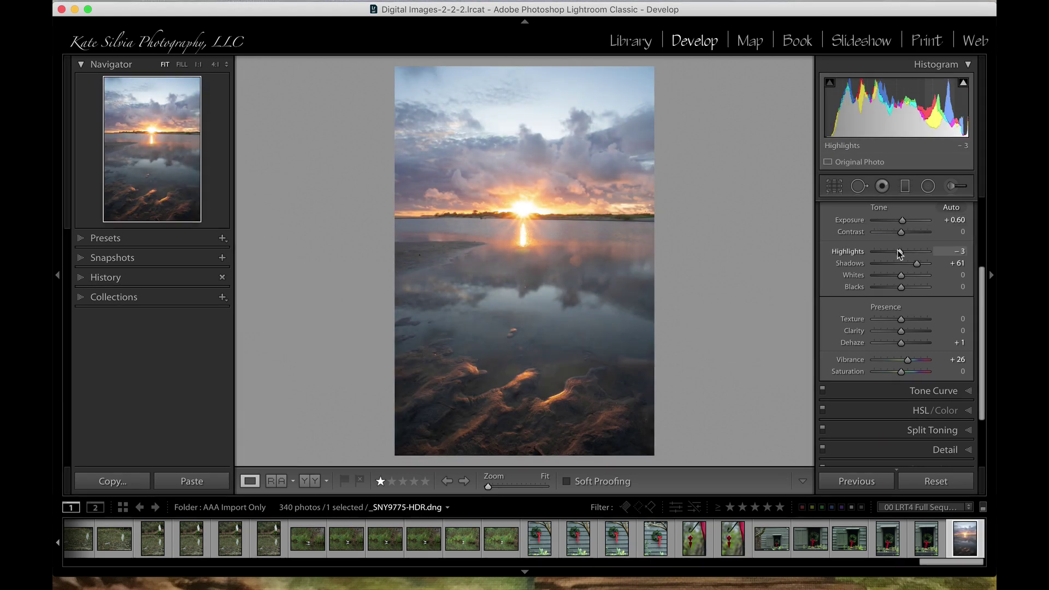
left_click_drag(916, 263, 901, 263)
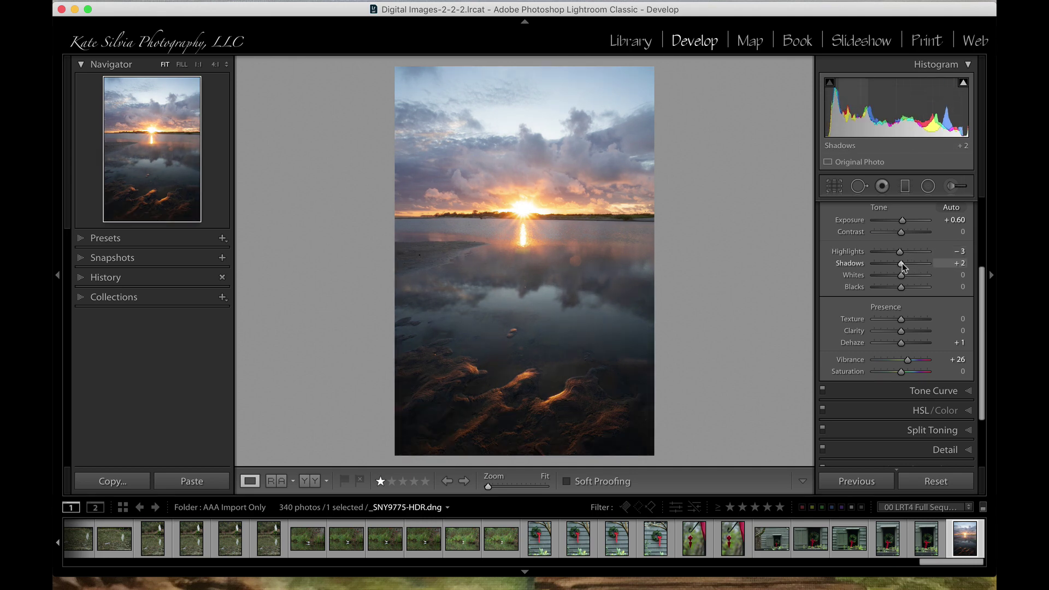
mouse_move(903, 218)
left_mouse_down()
mouse_move(870, 218)
mouse_move(932, 218)
mouse_move(901, 218)
left_mouse_up()
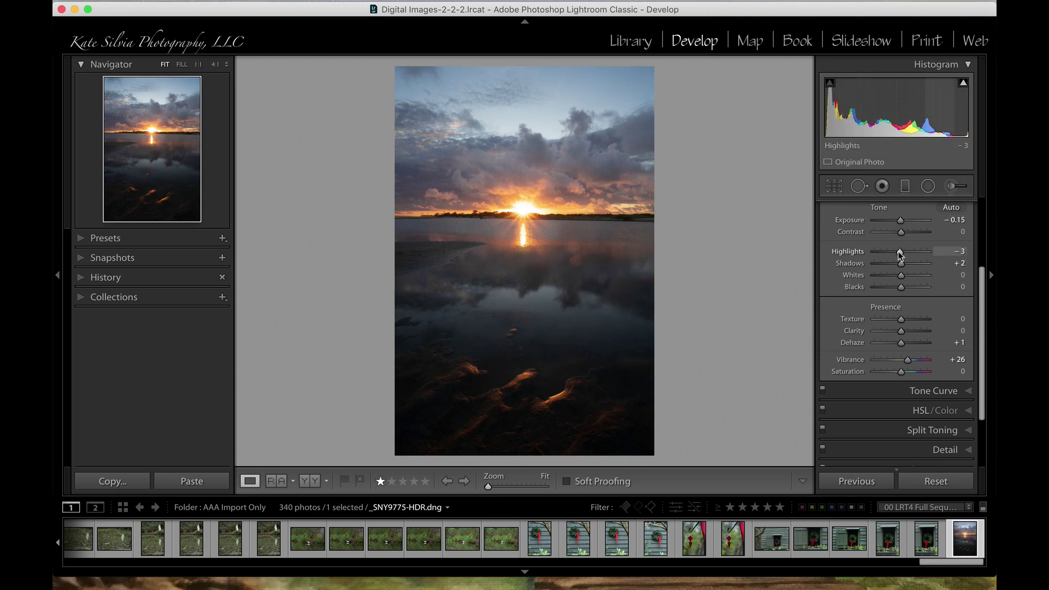
left_click_drag(899, 253, 922, 286)
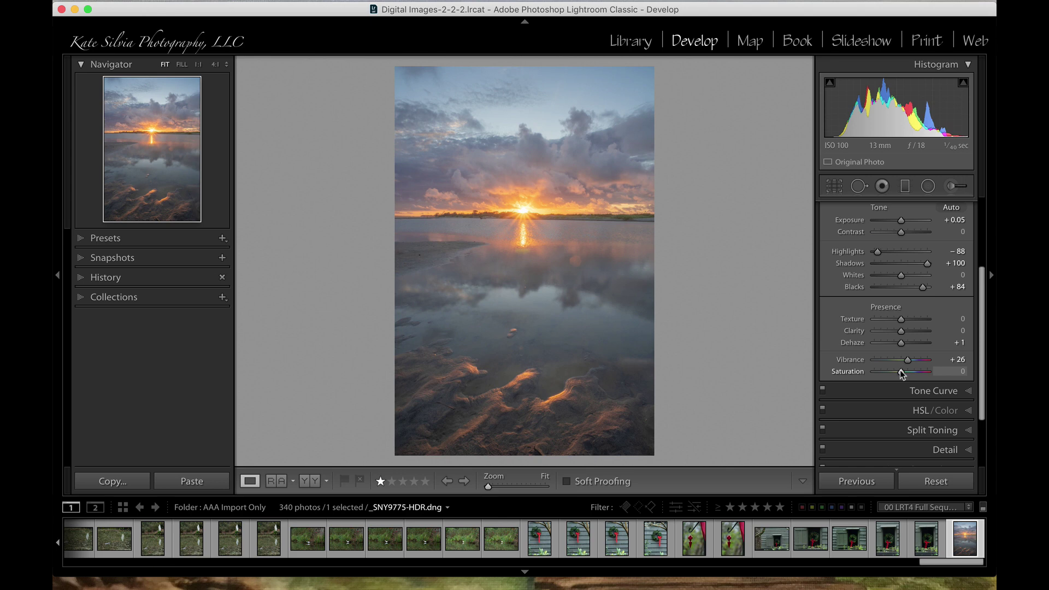
Raise the sunset photo's Saturation slider to +37
left_click_drag(901, 373, 913, 374)
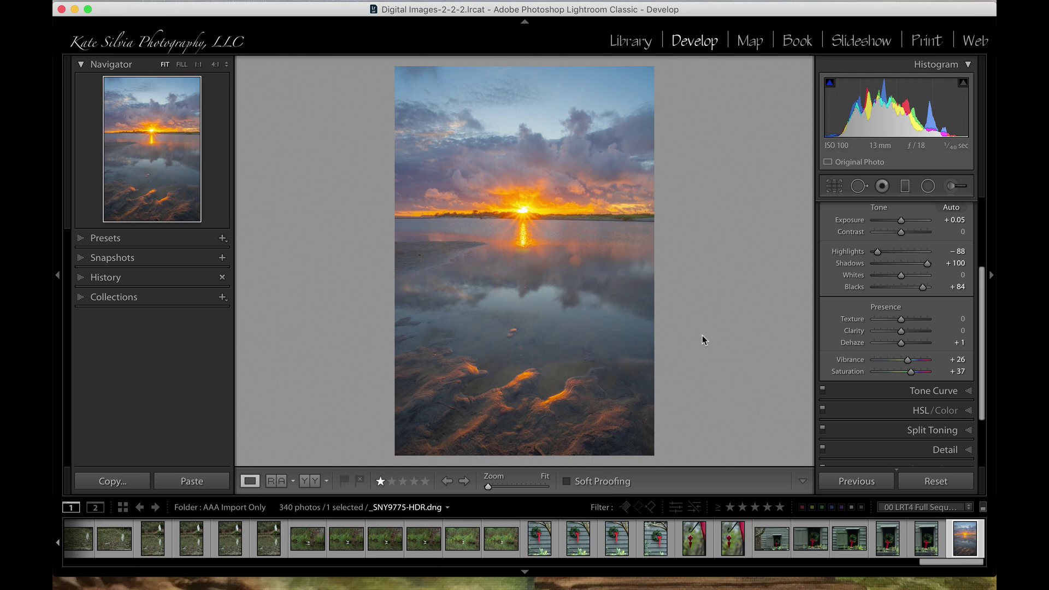
Reset the Basic panel, then set Shadows +90, Blacks −35, Clarity +9 and Vibrance +25
left_click(935, 480)
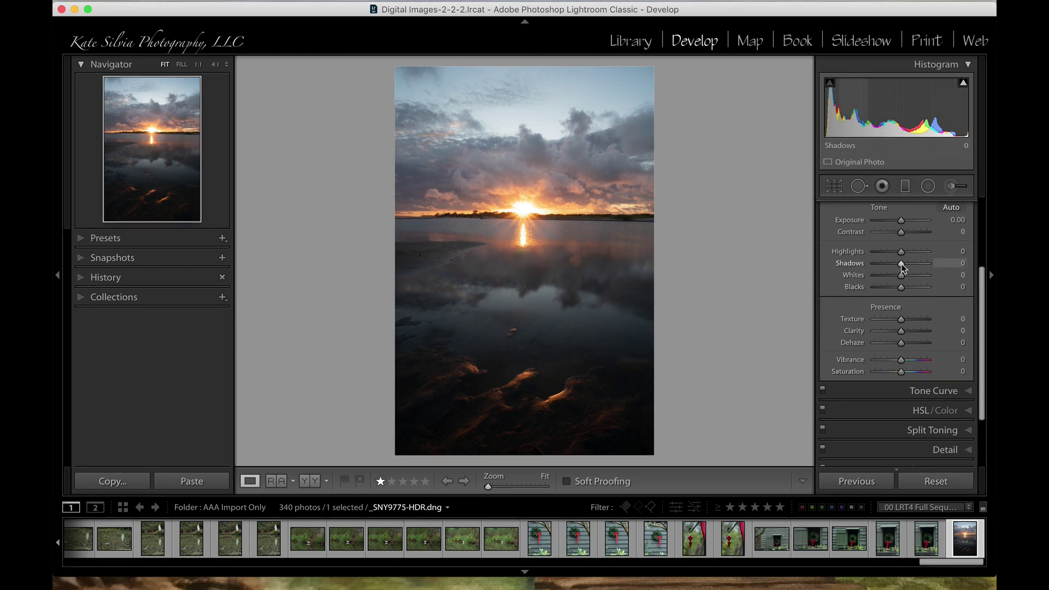
left_click_drag(903, 264, 891, 289)
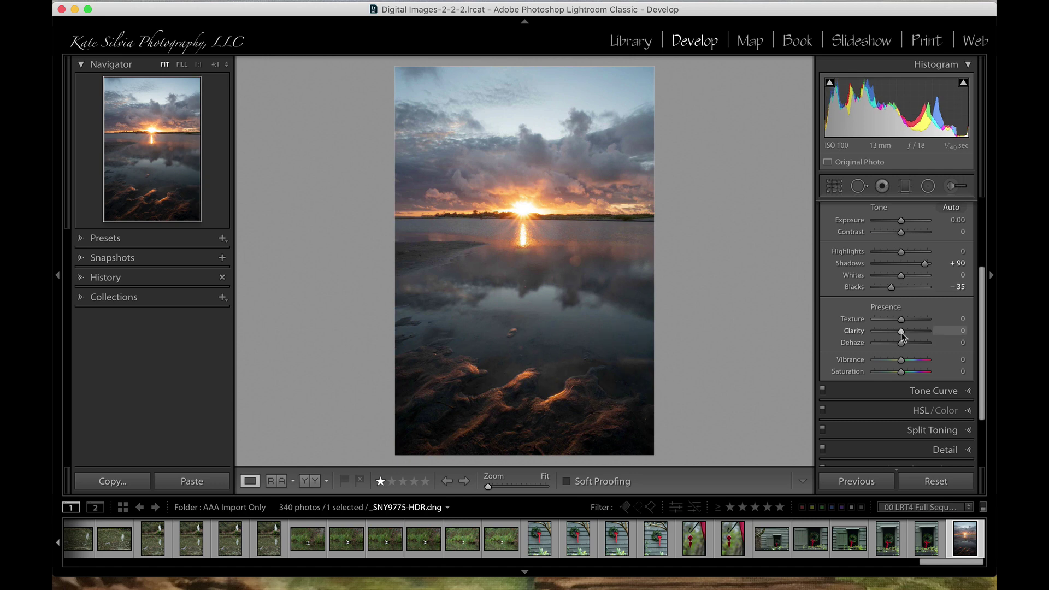
left_click_drag(901, 333, 906, 362)
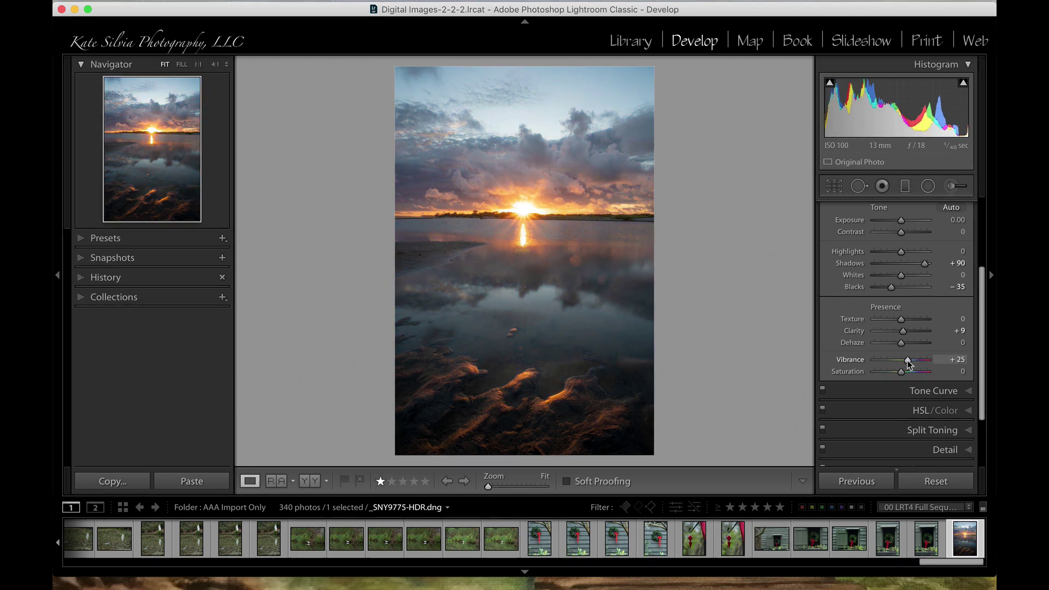
scroll(906, 333, "down", 3)
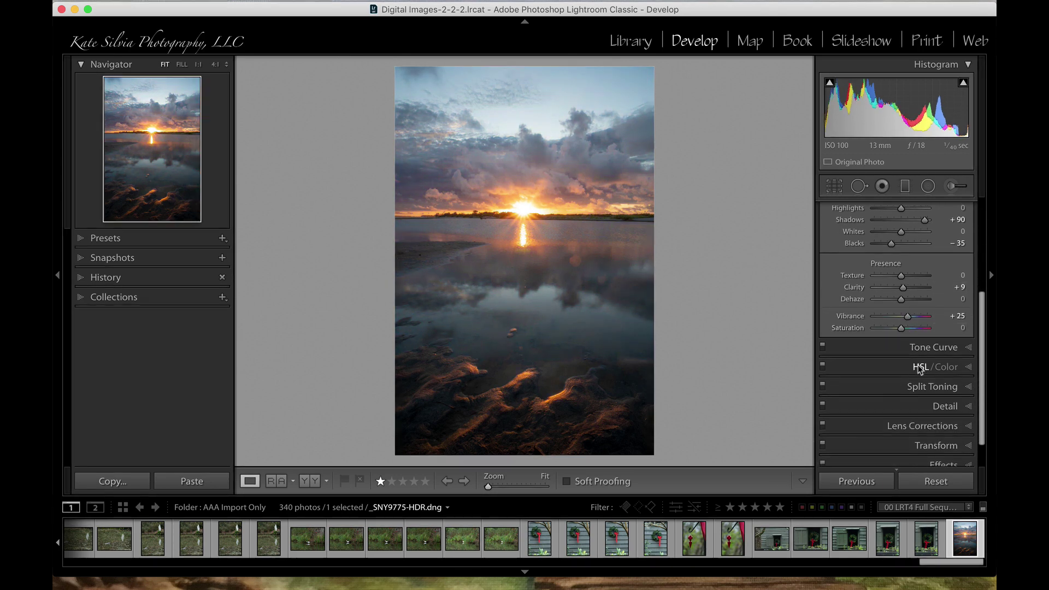
In HSL/Color, set Orange luminance −5, Blue hue +3 and Orange hue −5, then collapse the panel
left_click(920, 367)
left_click(925, 265)
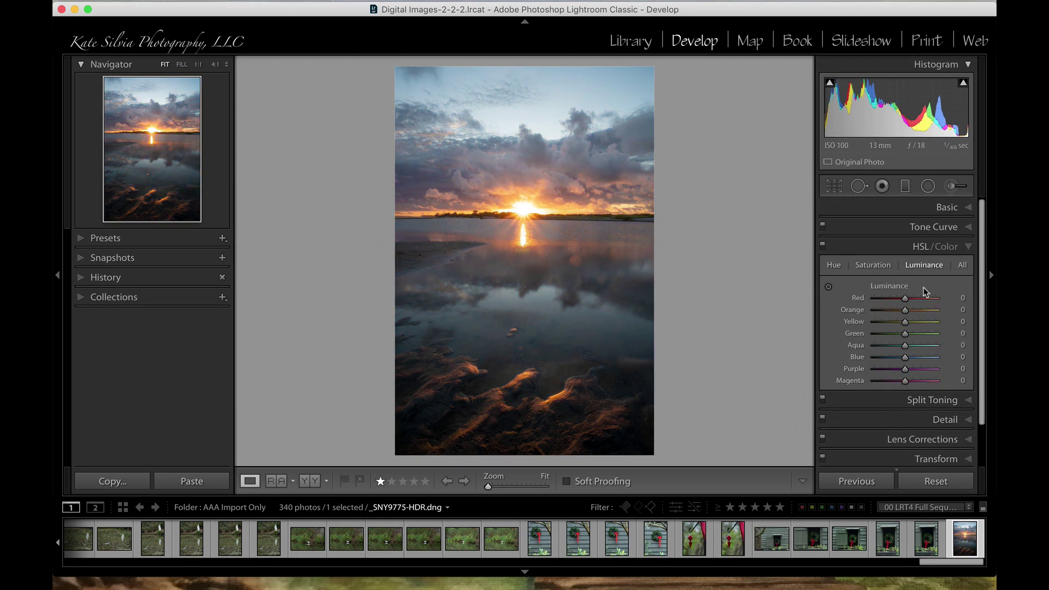
left_click_drag(905, 312, 904, 312)
key("super+3")
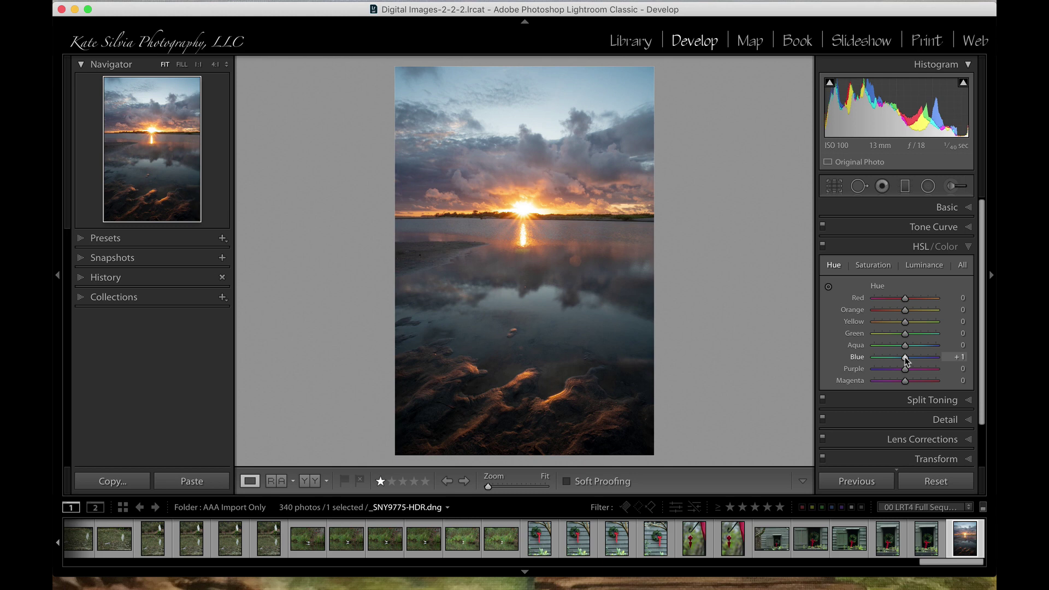
left_click_drag(906, 360, 908, 361)
left_click_drag(904, 309, 902, 311)
left_click(966, 247)
left_click(951, 186)
left_click(951, 186)
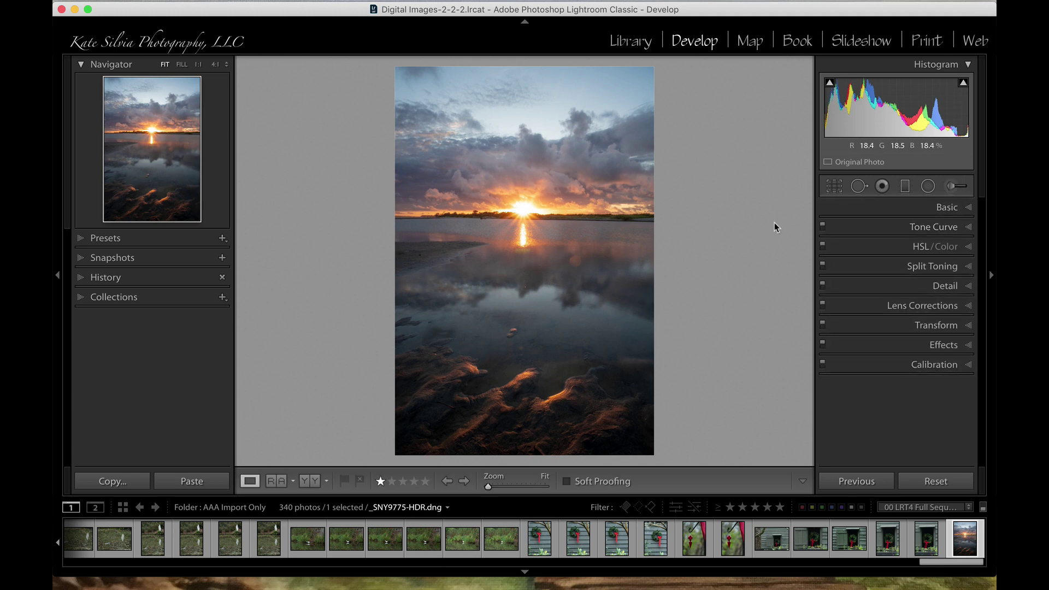
Paint an Adjustment Brush mask over the foreground sand ridges
left_click(951, 187)
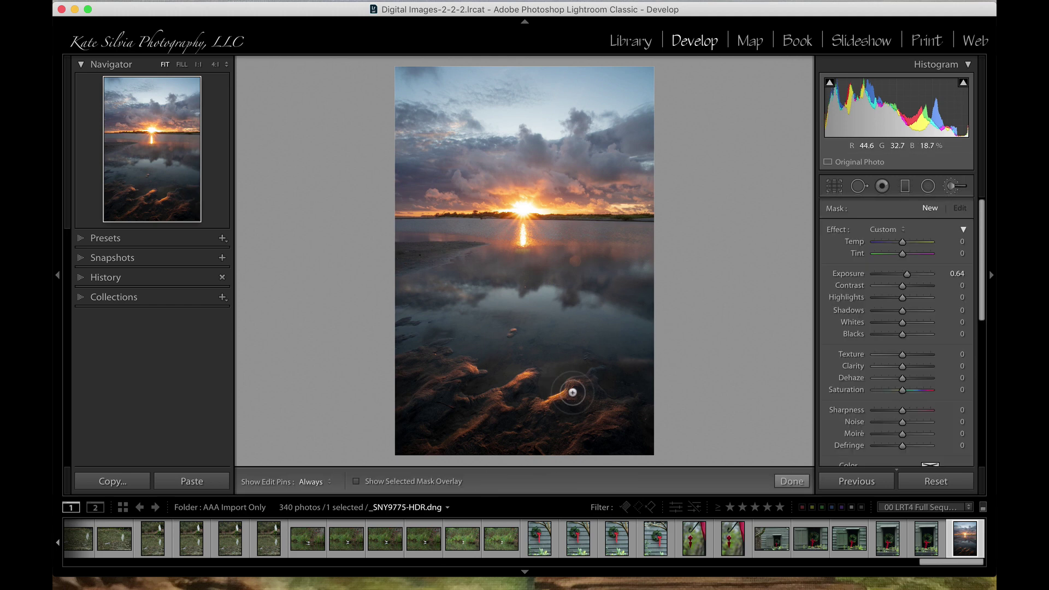
scroll(923, 344, "down", 5)
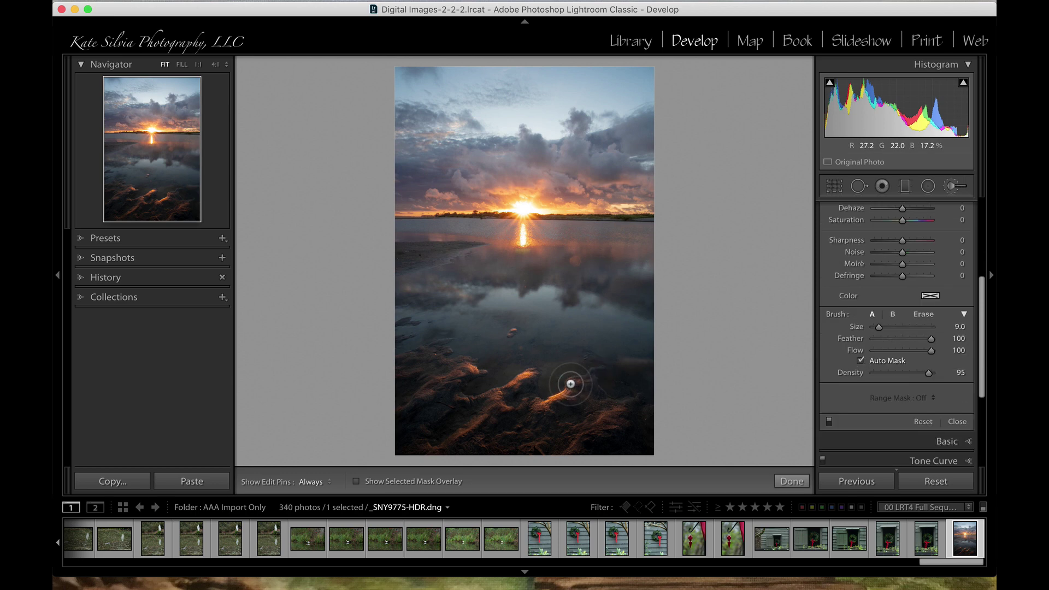
scroll(571, 384, "down", 5)
key("h")
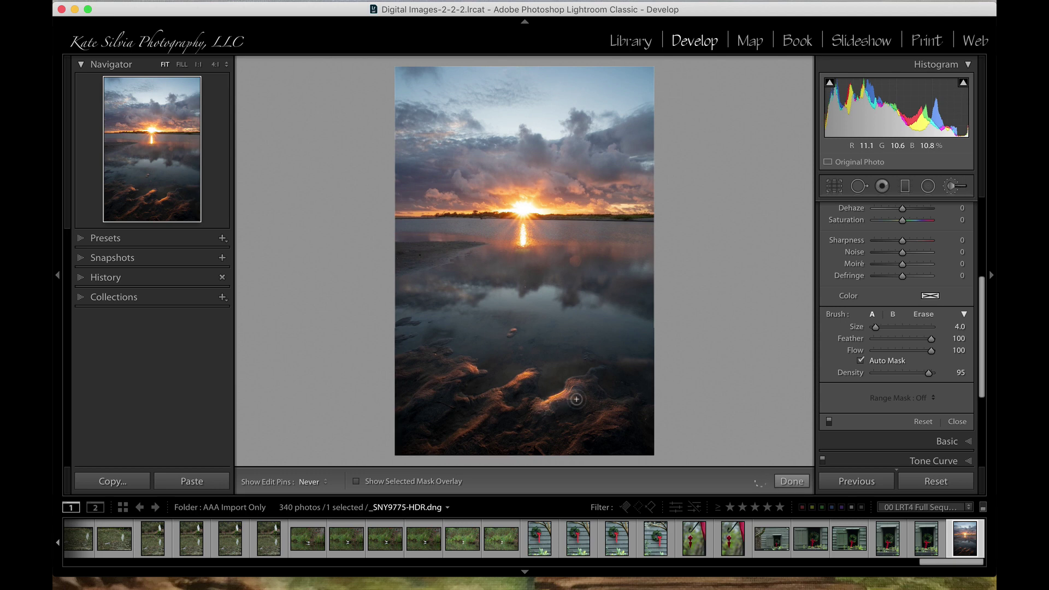
mouse_move(581, 399)
left_mouse_down()
mouse_move(557, 407)
mouse_move(456, 381)
mouse_move(473, 373)
mouse_move(448, 395)
left_mouse_up()
key("h")
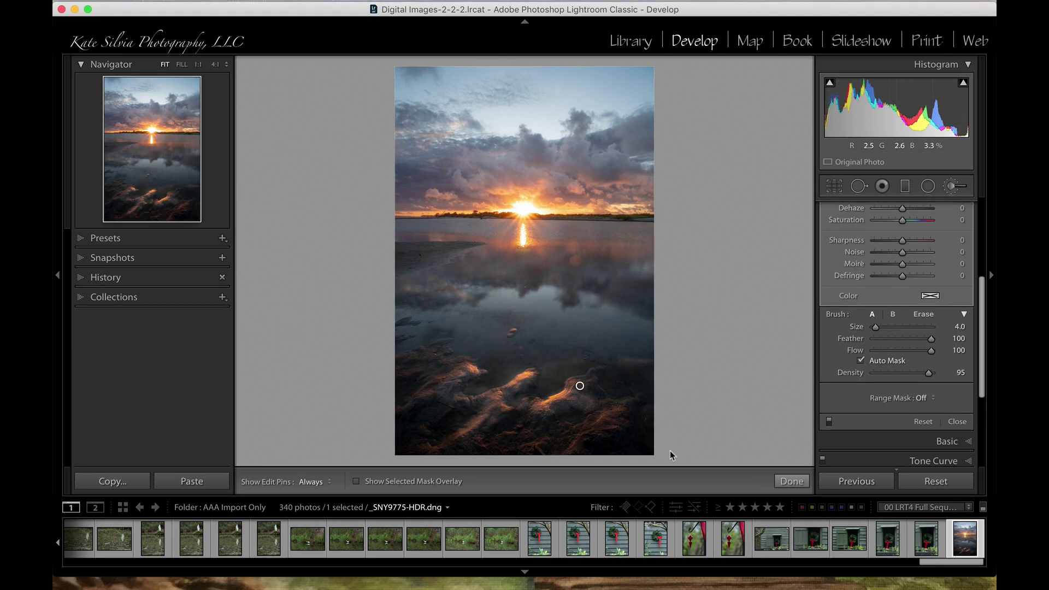
scroll(825, 375, "up", 5)
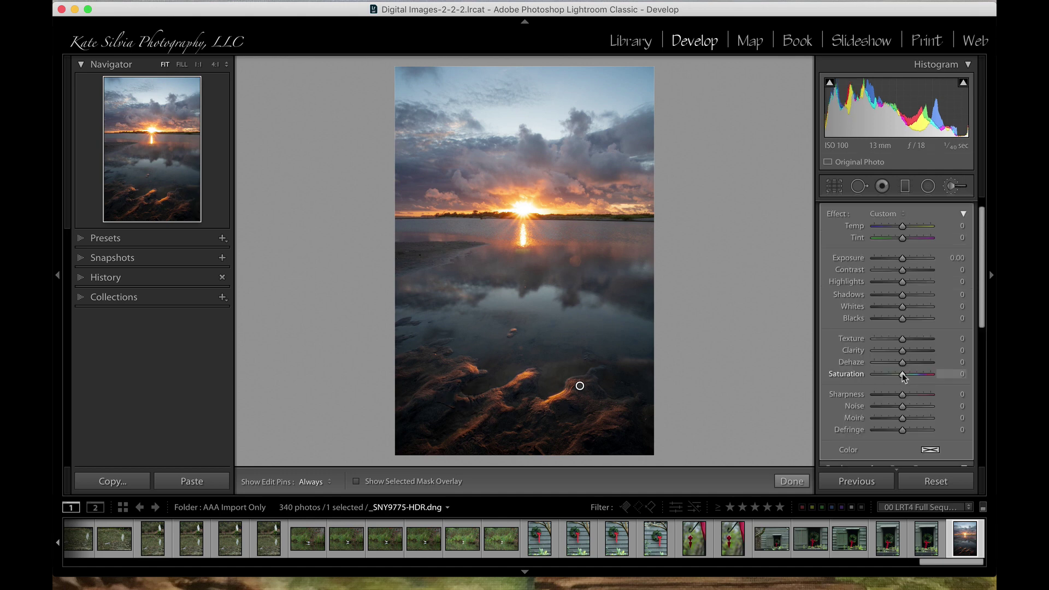
Give the brushed sand Saturation 20, Texture 18 and Exposure 0.21
left_click_drag(903, 376, 909, 376)
left_click_drag(902, 339, 907, 339)
left_click_drag(902, 258, 902, 258)
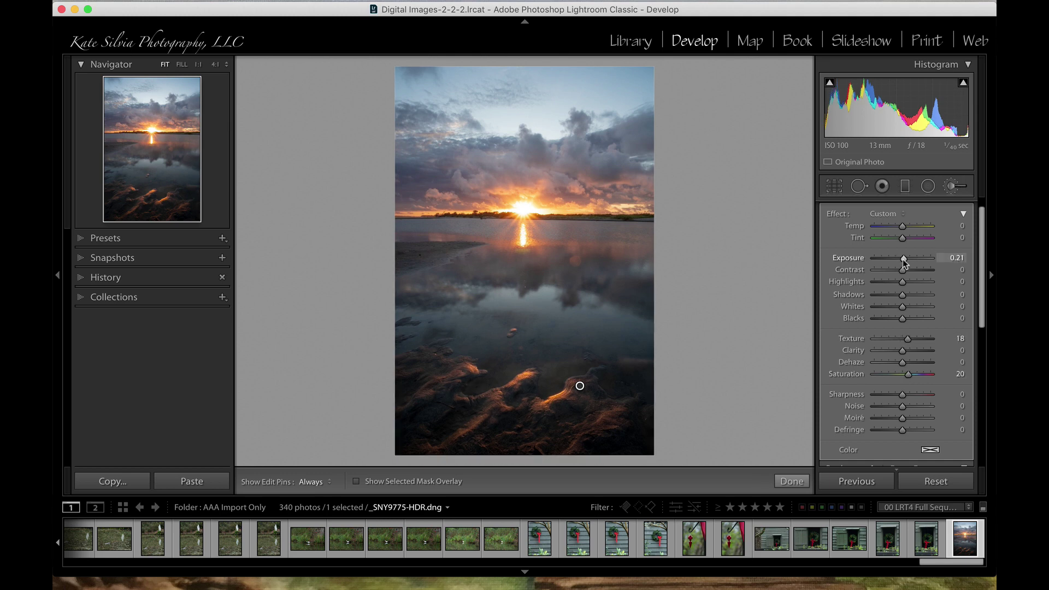
Close the Adjustment Brush and compare the sunset's Before and After views
key("shift+m")
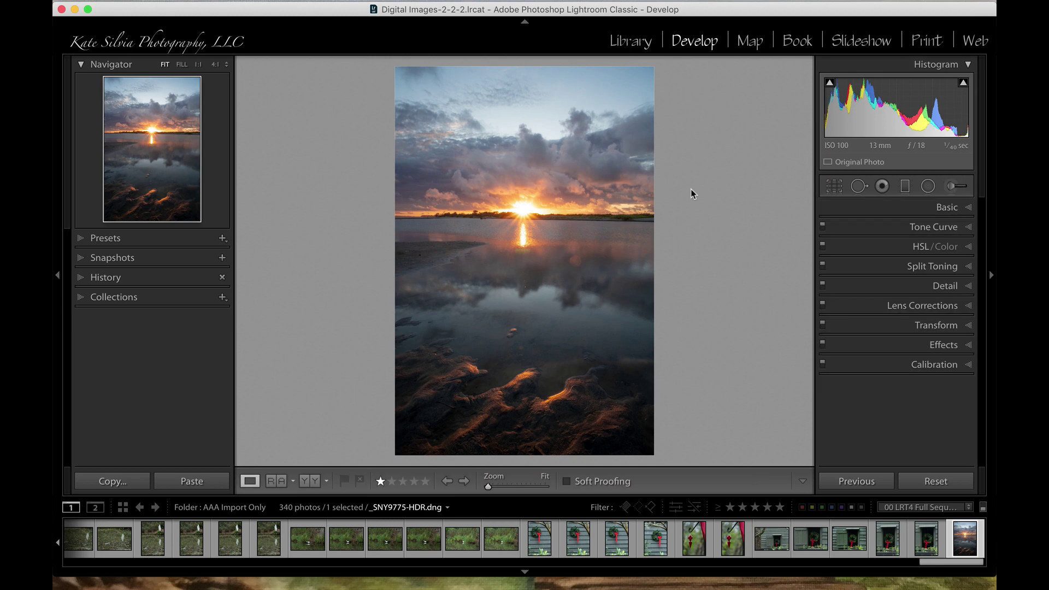
key("backslash")
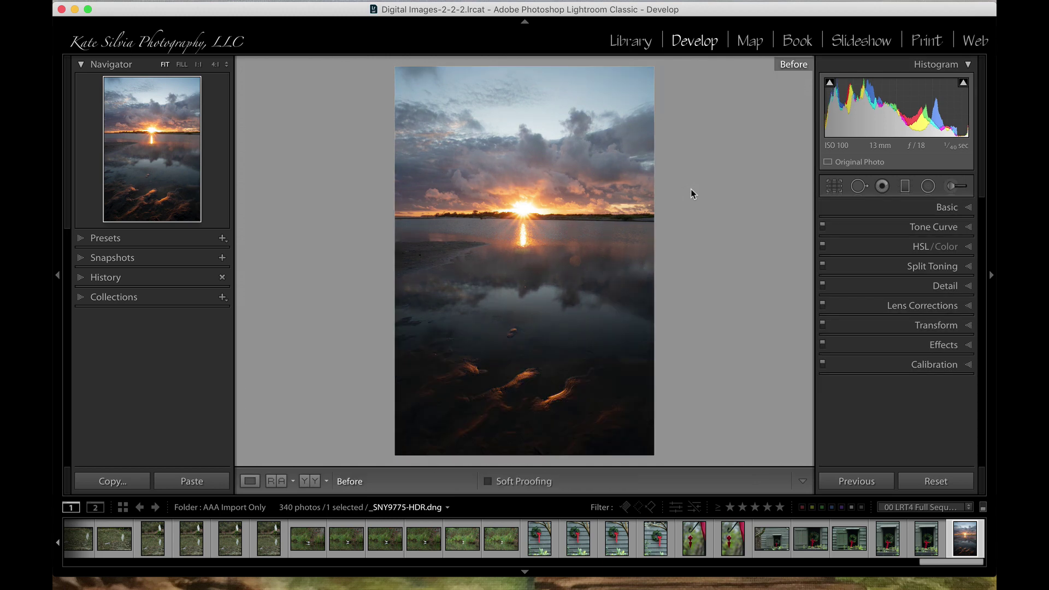
key("backslash")
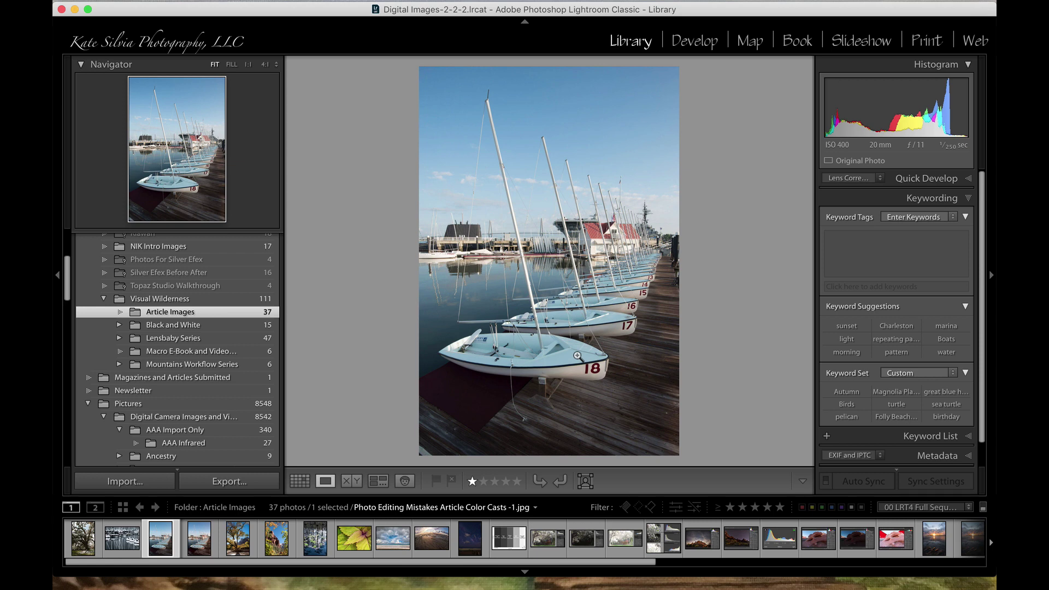
Open the sailboat in Develop, set white balance from the white hull, then lower Temp to +17
left_click(548, 353)
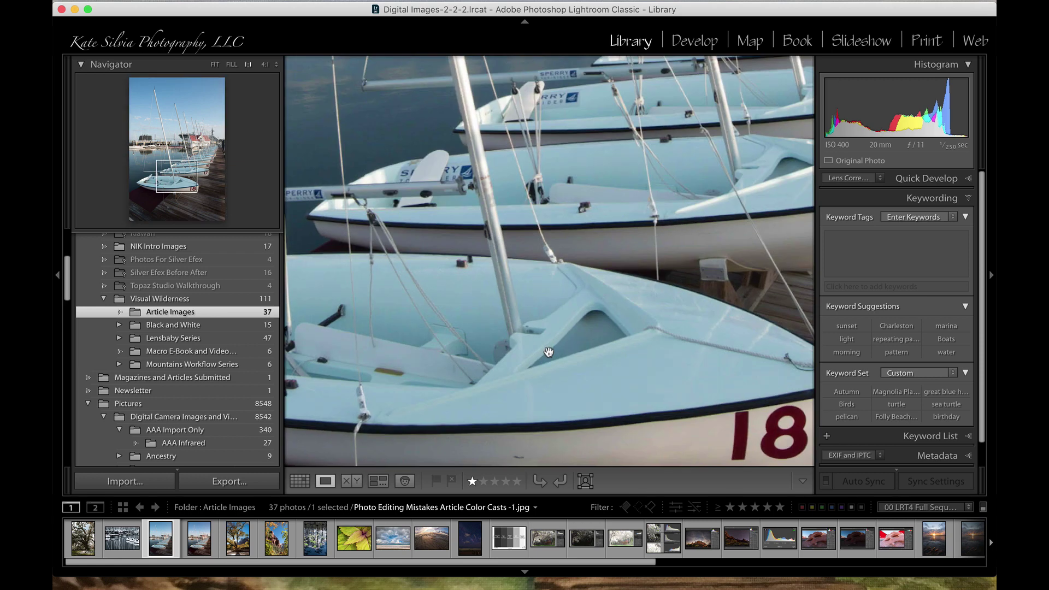
left_click(629, 361)
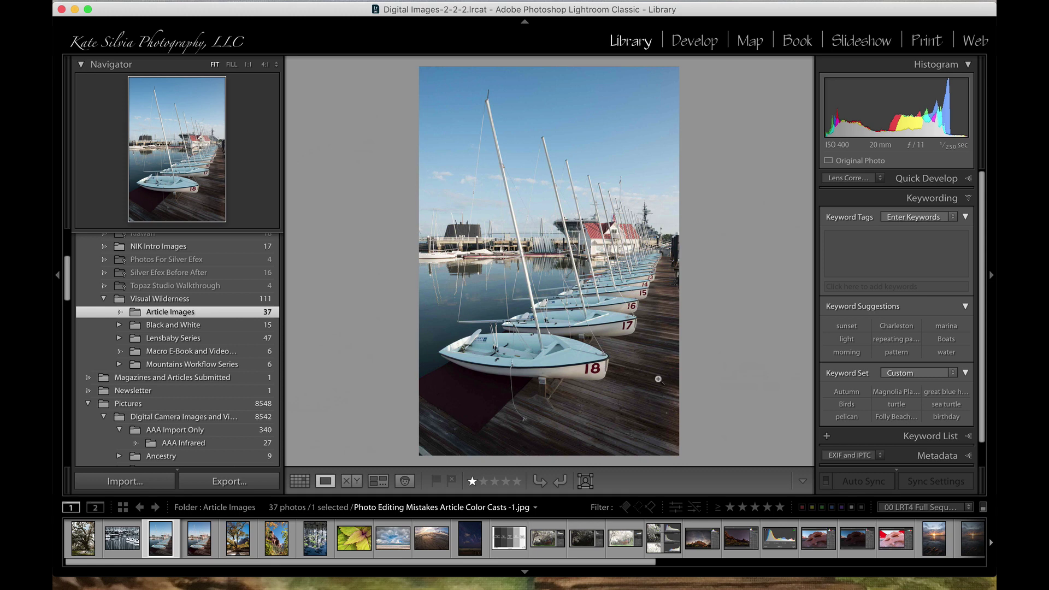
key("d")
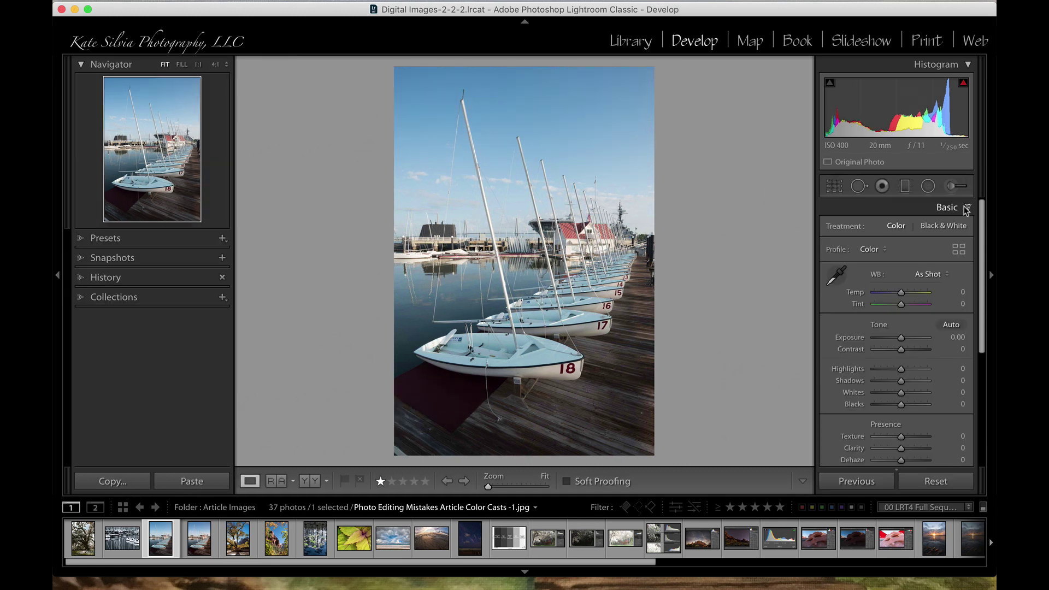
left_click(837, 276)
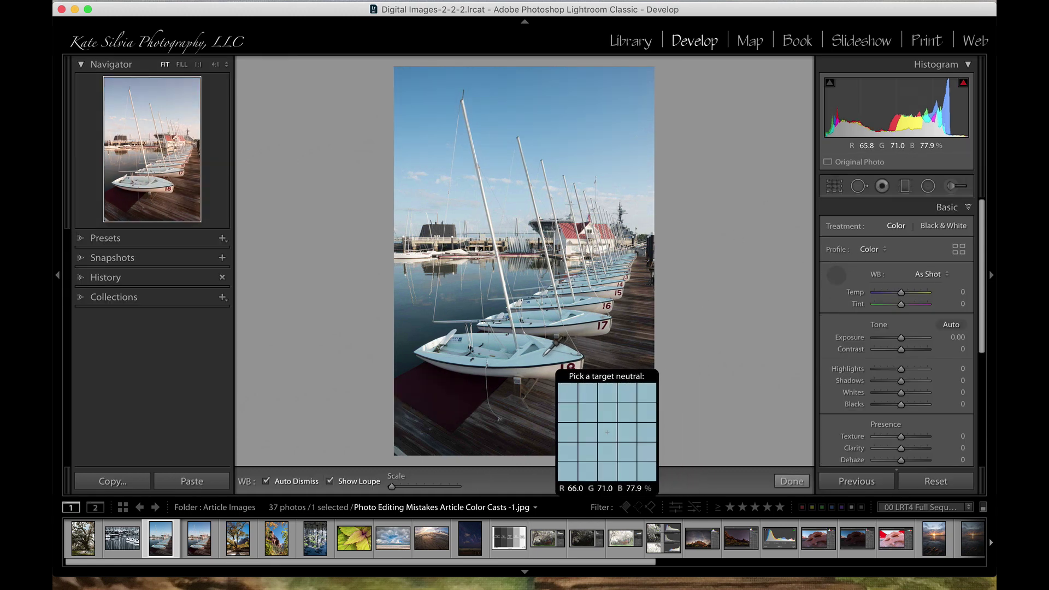
left_click(543, 358)
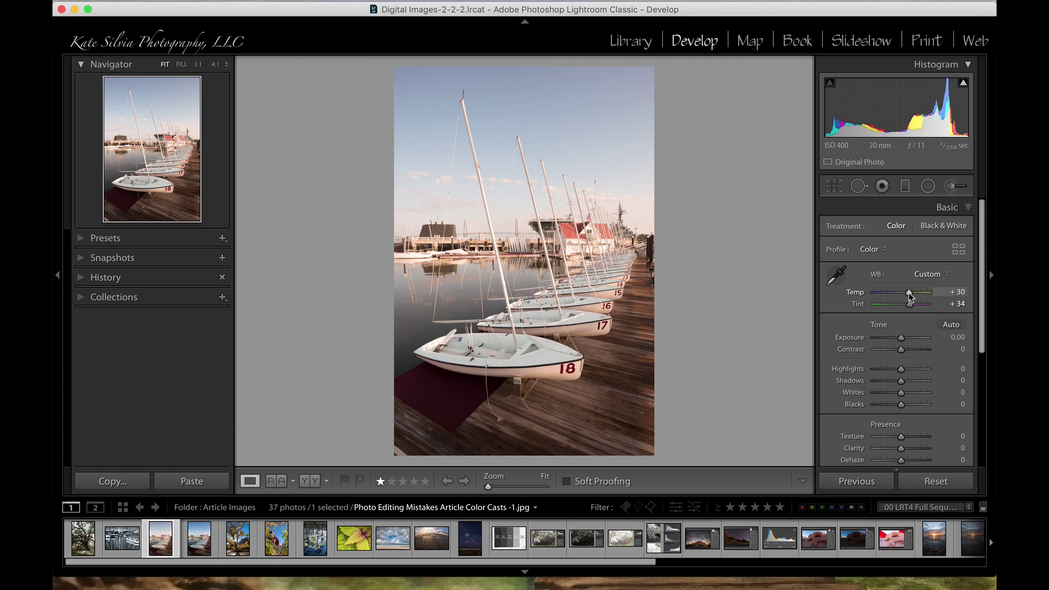
left_click_drag(909, 292, 907, 308)
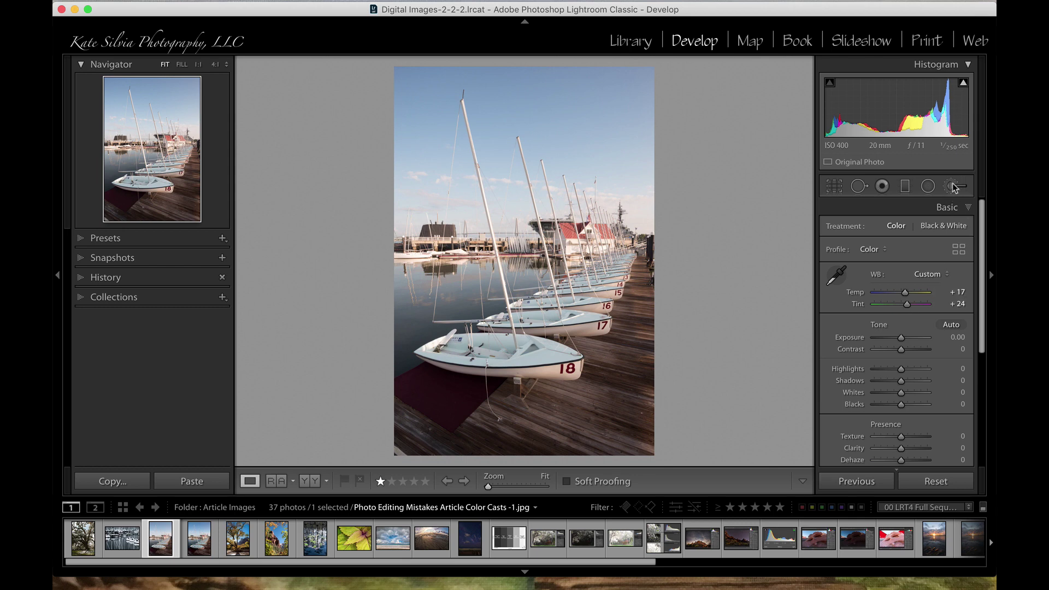
key("backslash")
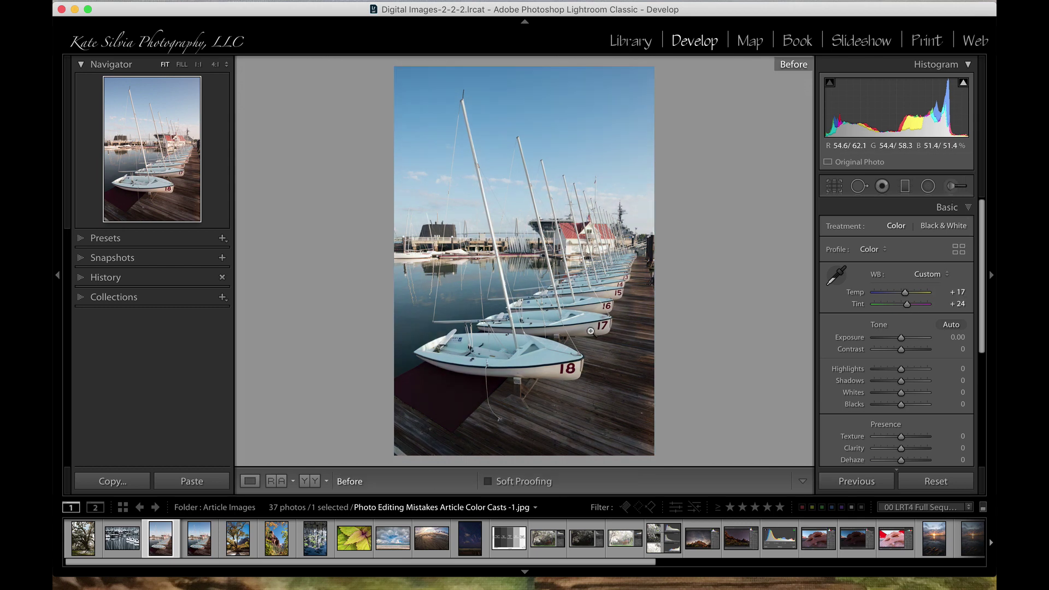
key("backslash")
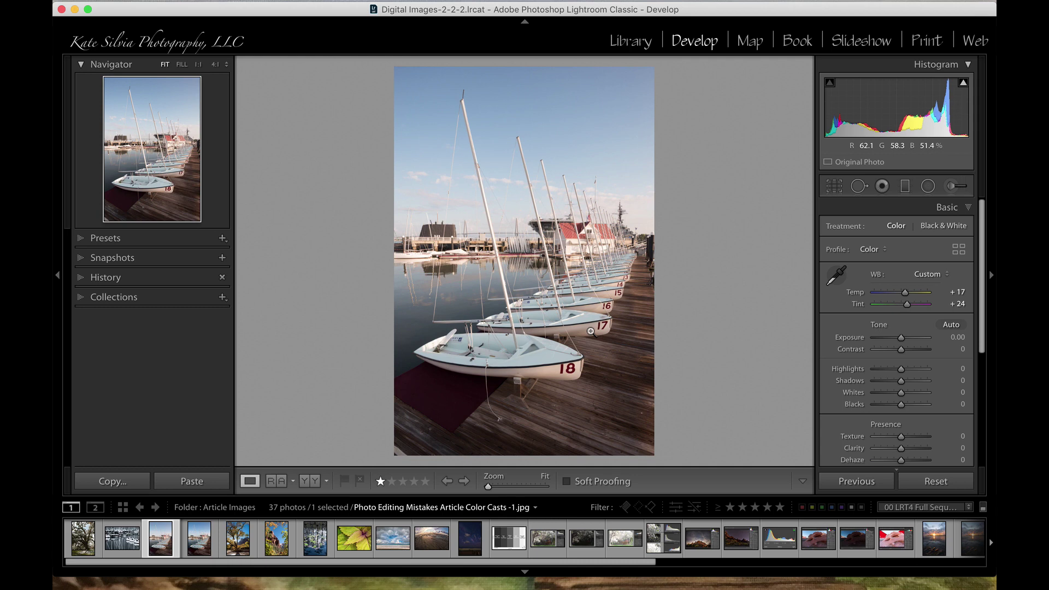
key("backslash")
key("backslash")
key("backslash")
key("backslash")
key("backslash")
Reopen the boat-hull brush mask, check its overlay, set Saturation to −100 and click Done
key("shift+m")
left_click_drag(631, 416, 560, 338)
scroll(917, 346, "down", 3)
scroll(918, 345, "down", 1)
key("o")
key("h")
key("bracketleft")
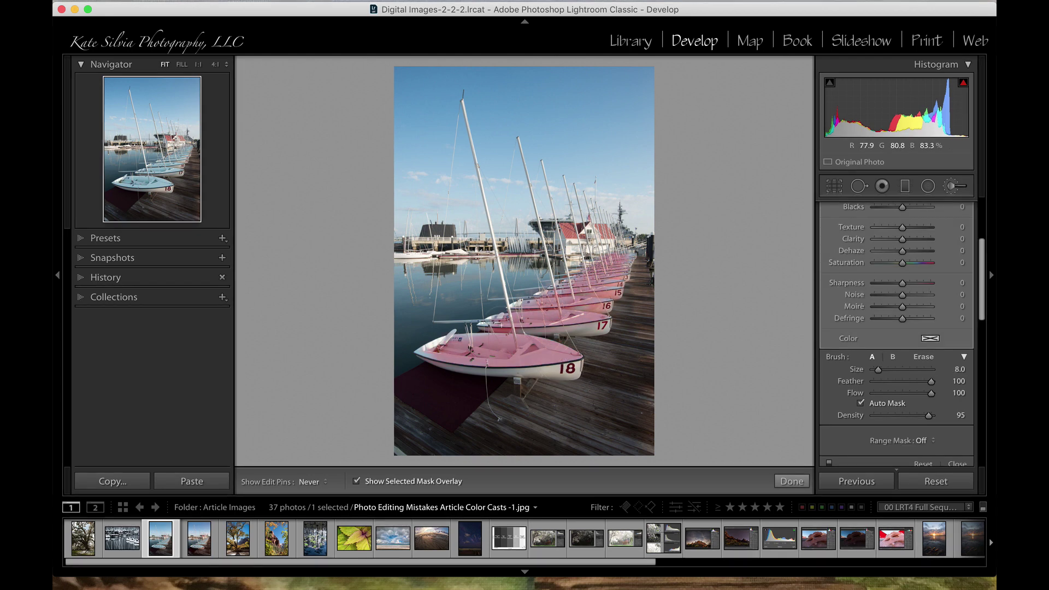
key("h")
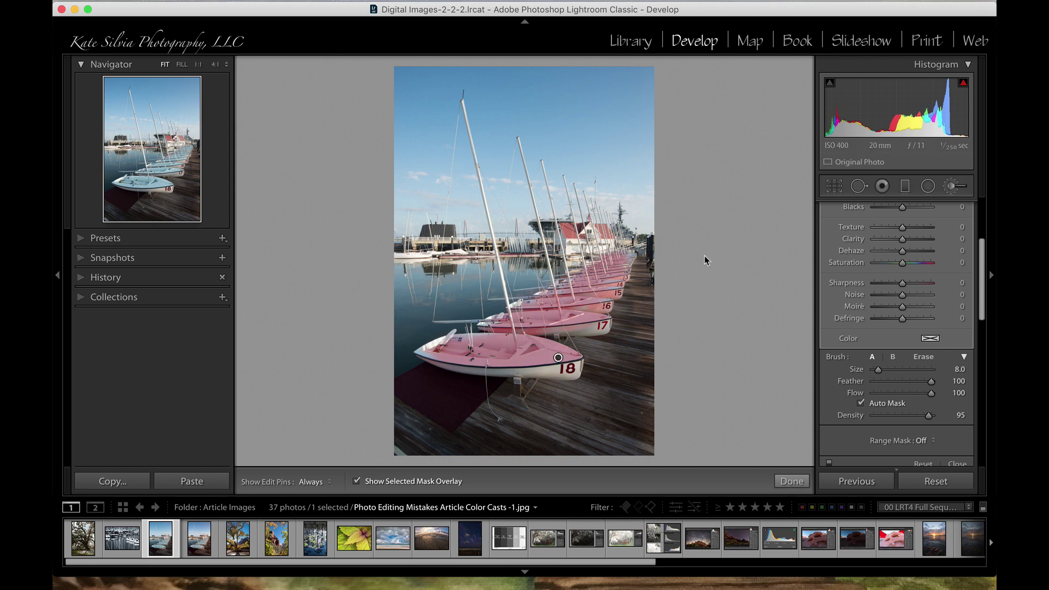
key("o")
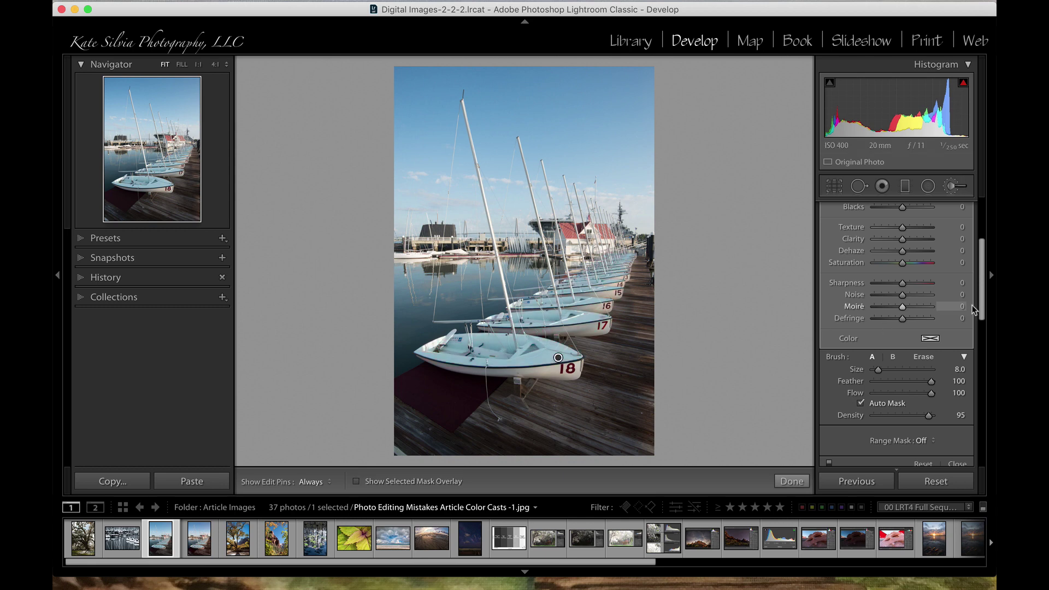
scroll(971, 305, "up", 3)
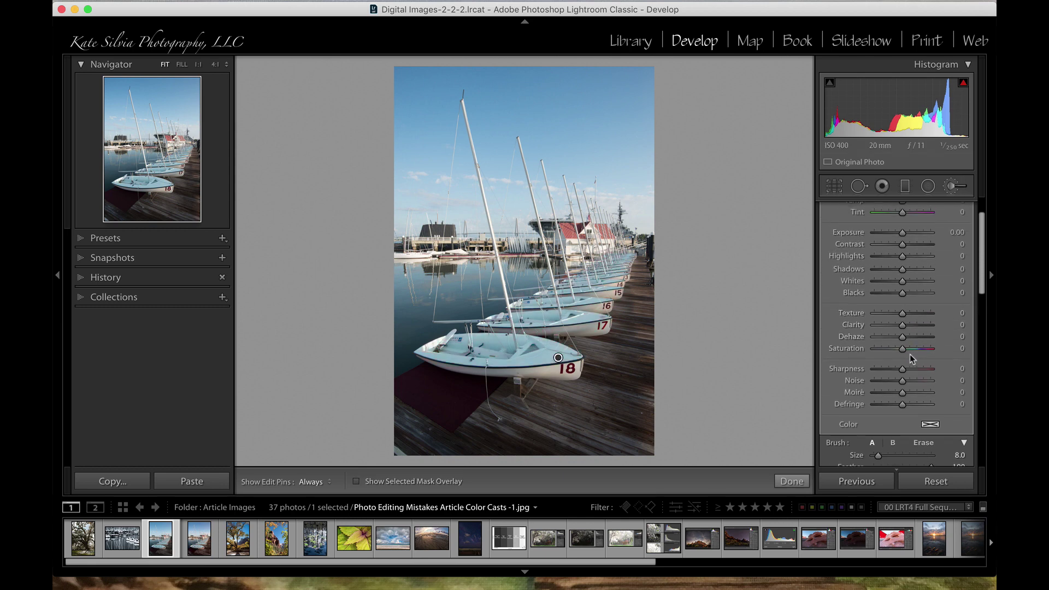
left_click_drag(902, 349, 874, 352)
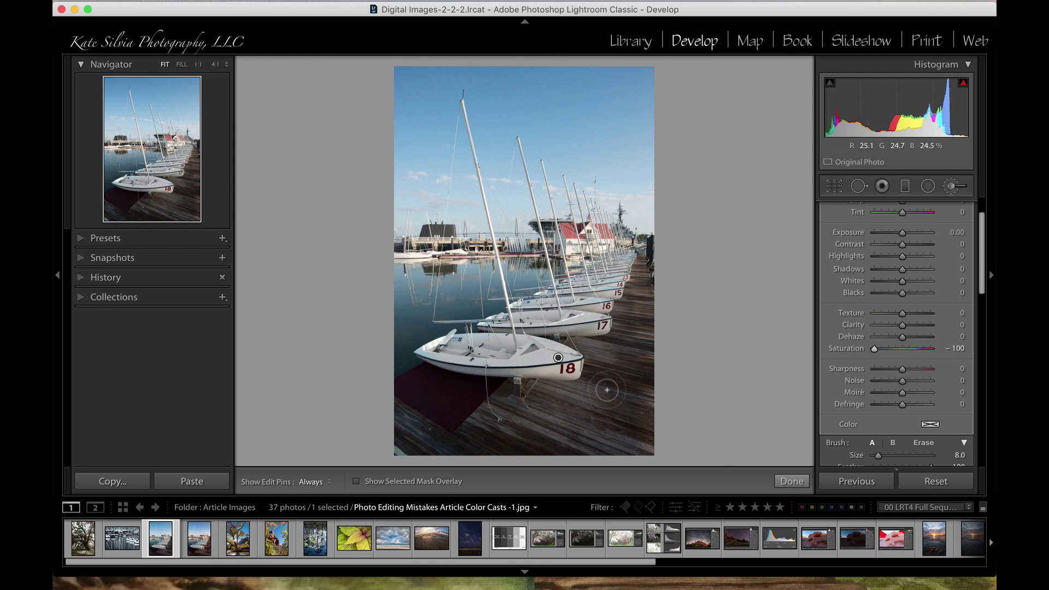
left_click(793, 482)
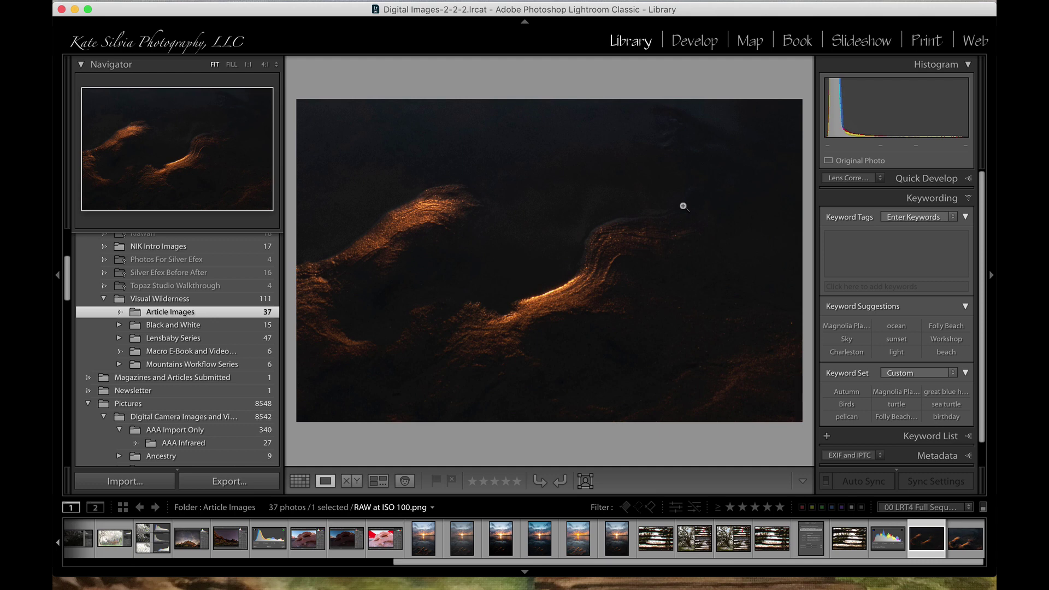
Open the RAW at ISO 100 sand photo in Develop and expand the Detail panel
left_click(700, 44)
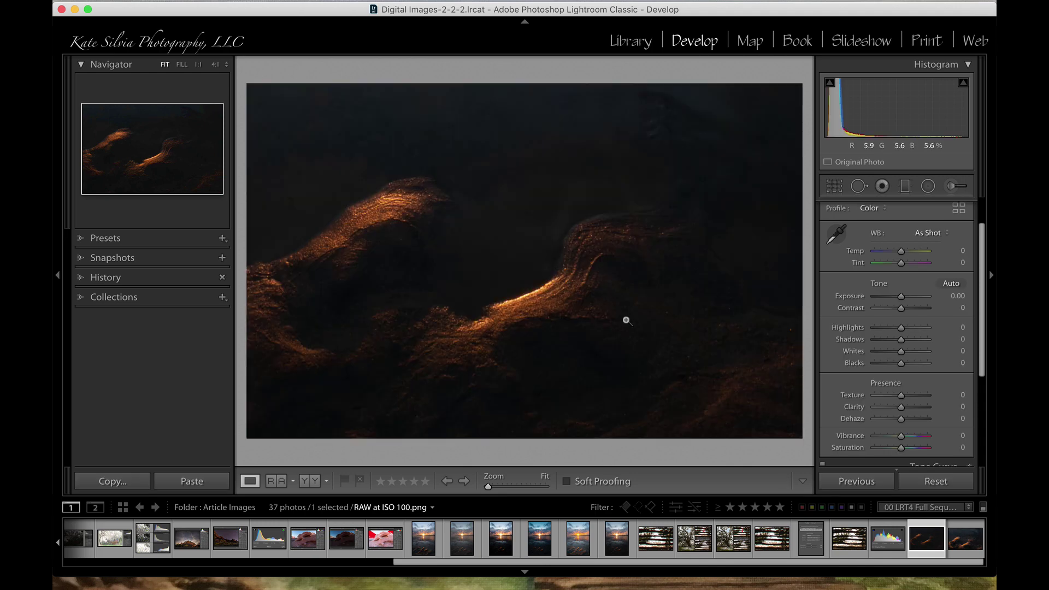
scroll(914, 316, "down", 2)
scroll(914, 316, "down", 8)
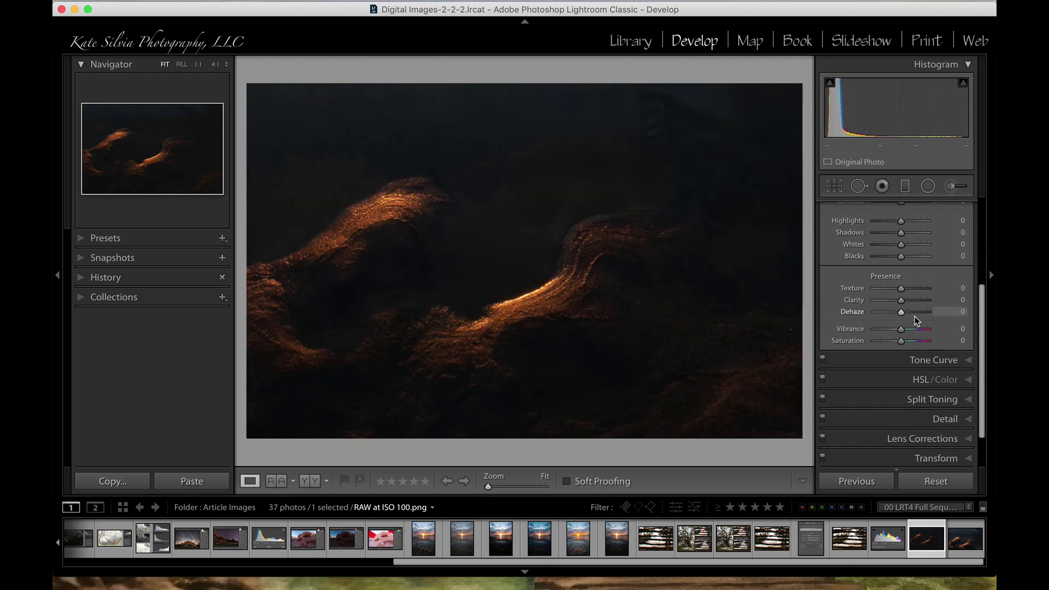
left_click(953, 411)
scroll(891, 371, "up", 10)
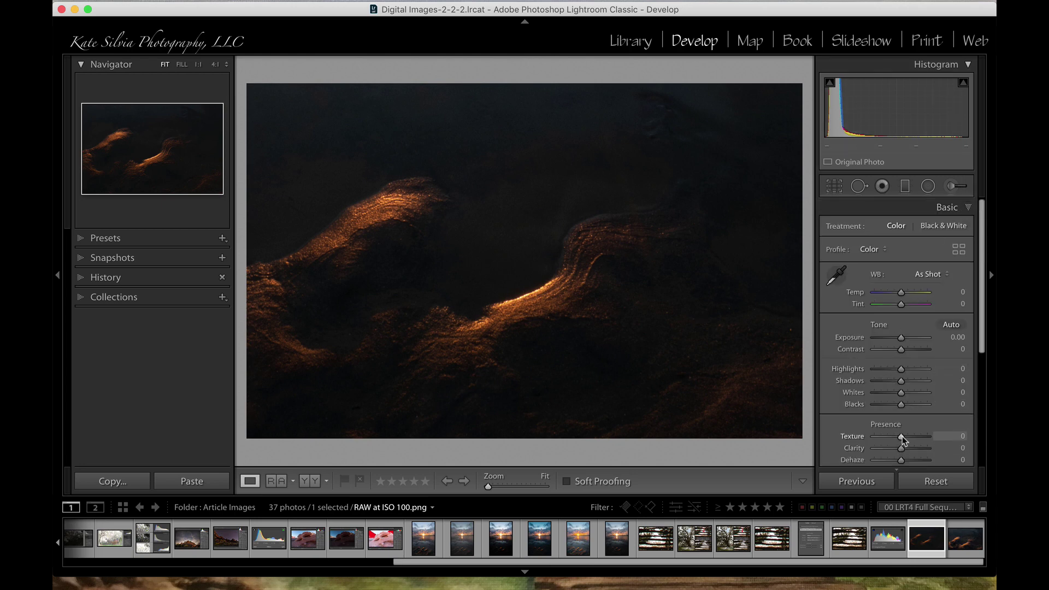
Crank the sand photo's Clarity to +69 and Shadows and Blacks to +100
left_click_drag(901, 450, 919, 450)
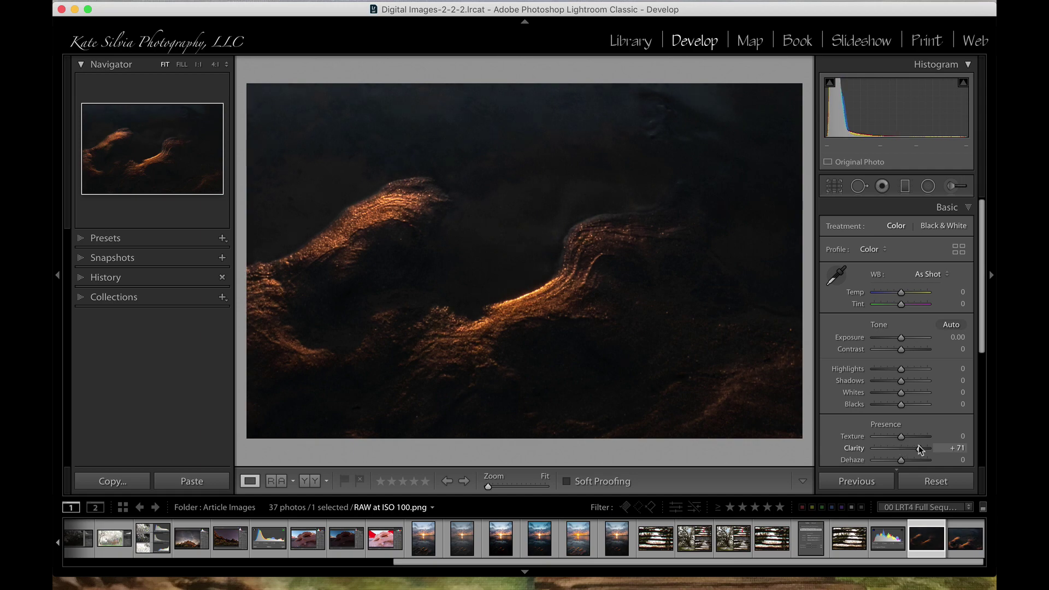
left_click_drag(900, 381, 936, 403)
left_click_drag(905, 339, 929, 348)
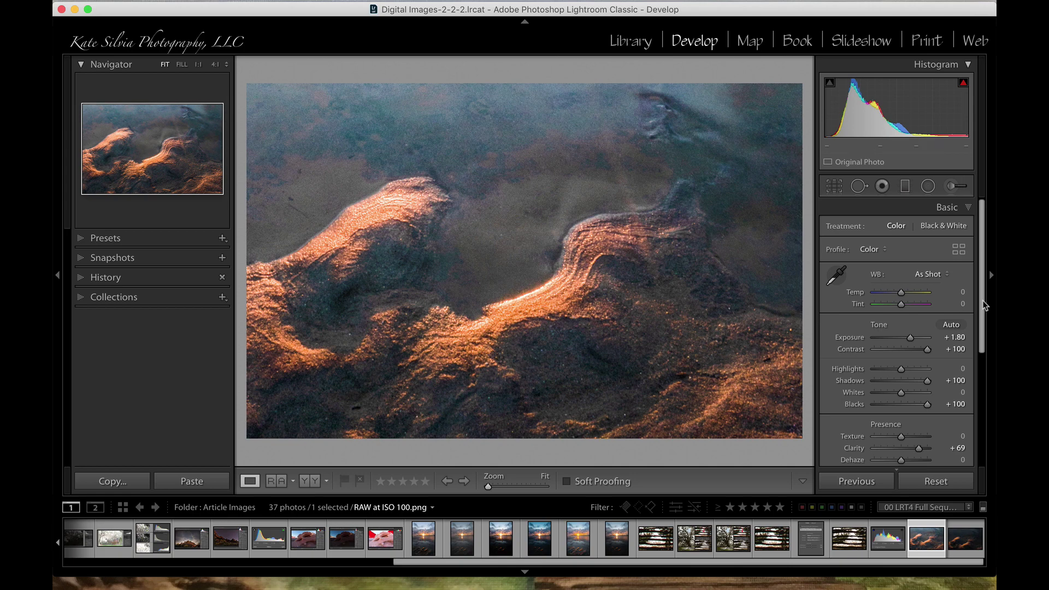
left_click_drag(982, 299, 993, 424)
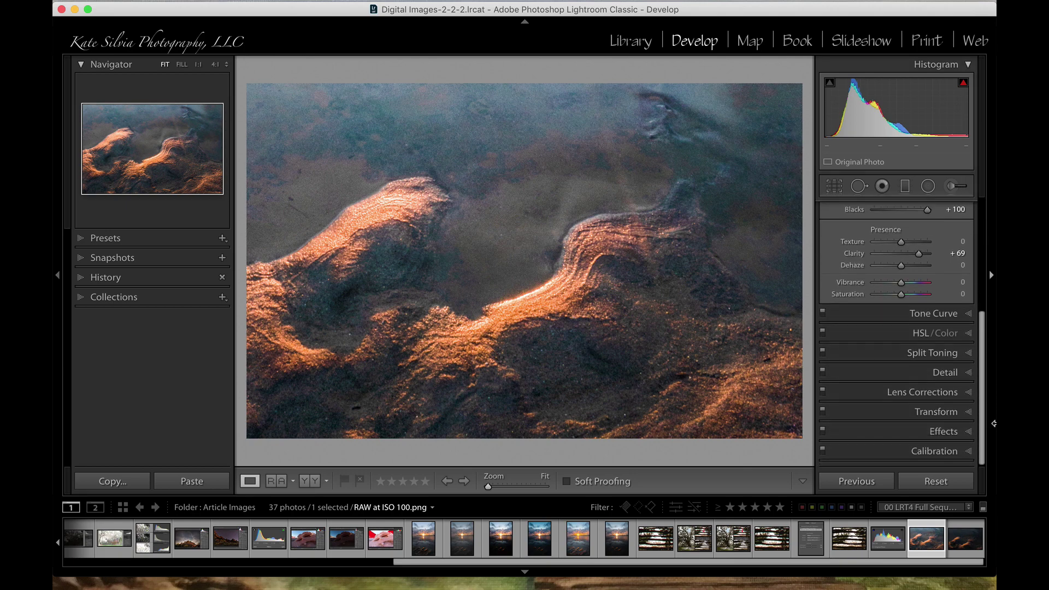
Push Luminance noise reduction to 97, then ease it back to 35
left_click(967, 372)
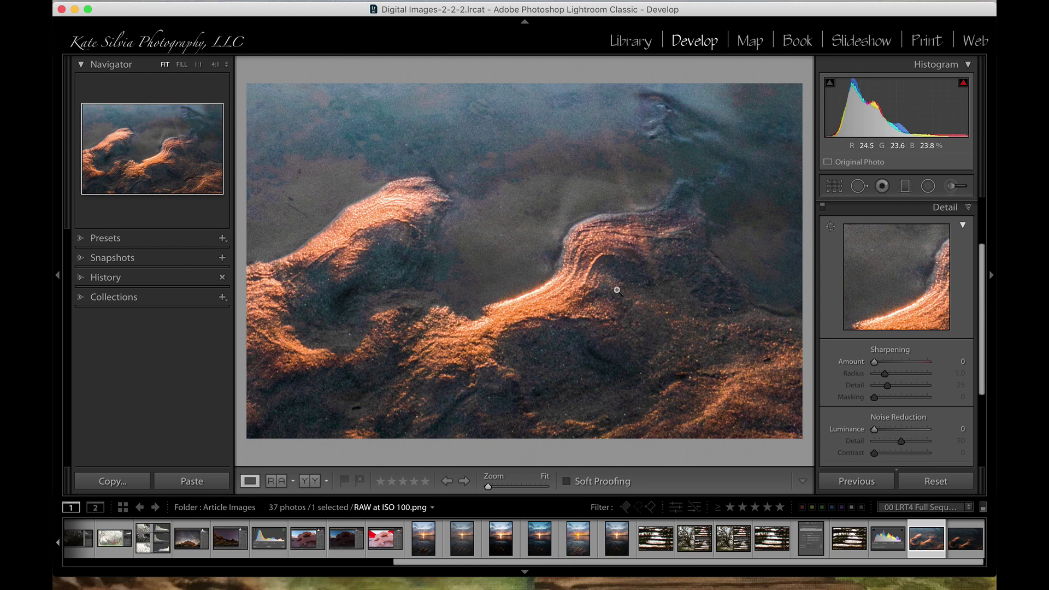
left_click_drag(874, 429, 926, 428)
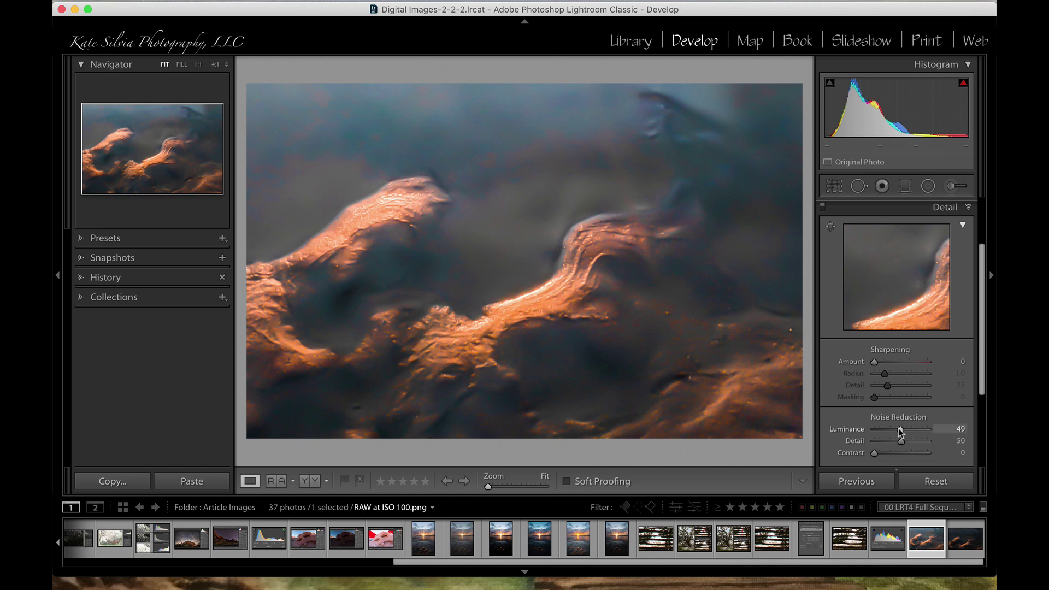
left_click_drag(898, 430, 890, 429)
left_click_drag(981, 323, 977, 270)
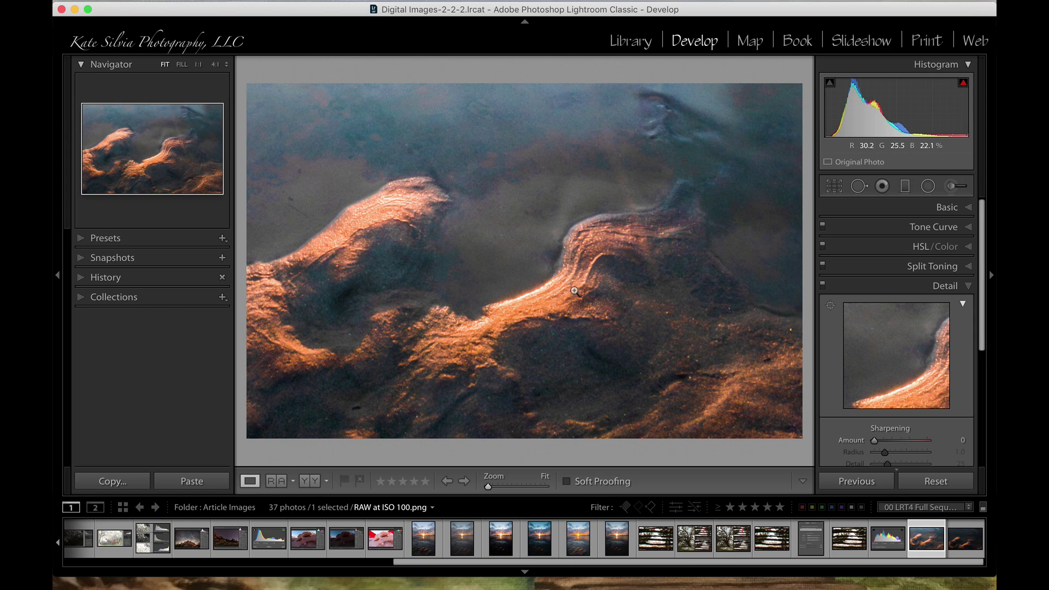
Reset the sand photo's Contrast, Shadows and Blacks to 0, leaving only Exposure +1.80
left_click(957, 208)
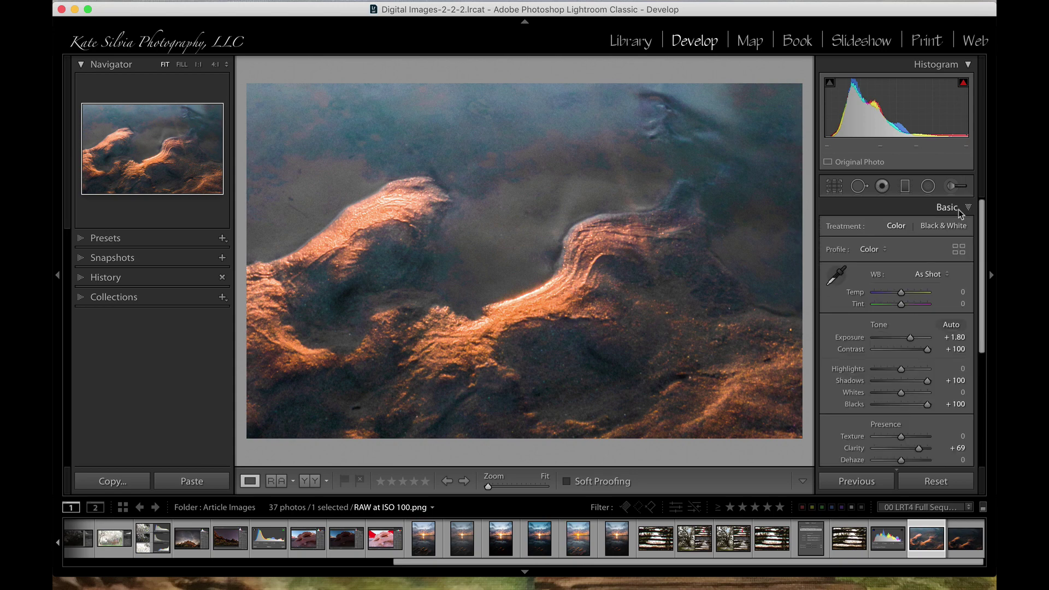
double_click(861, 350)
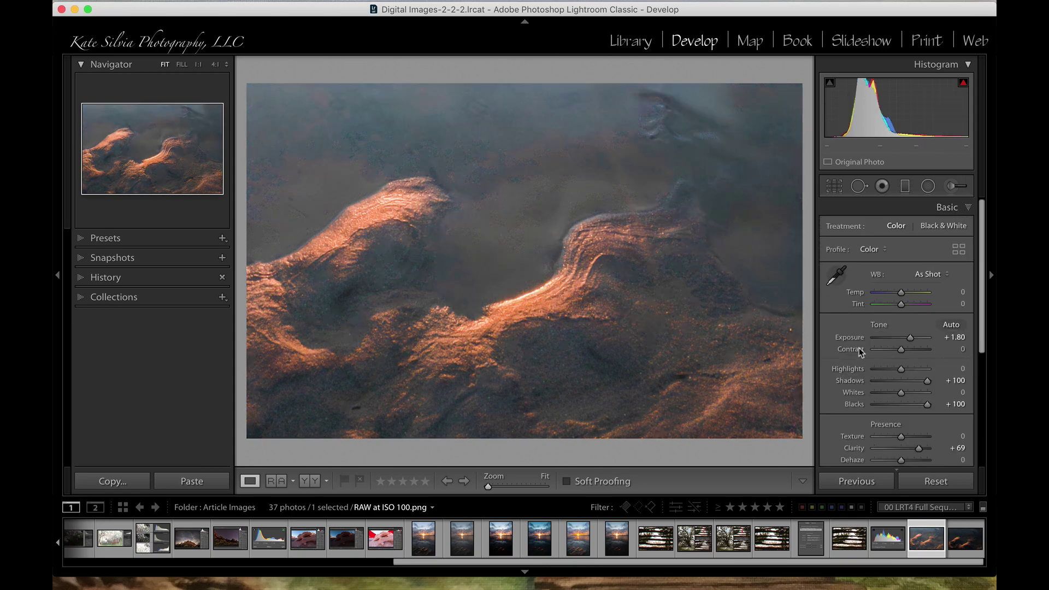
double_click(852, 381)
double_click(855, 404)
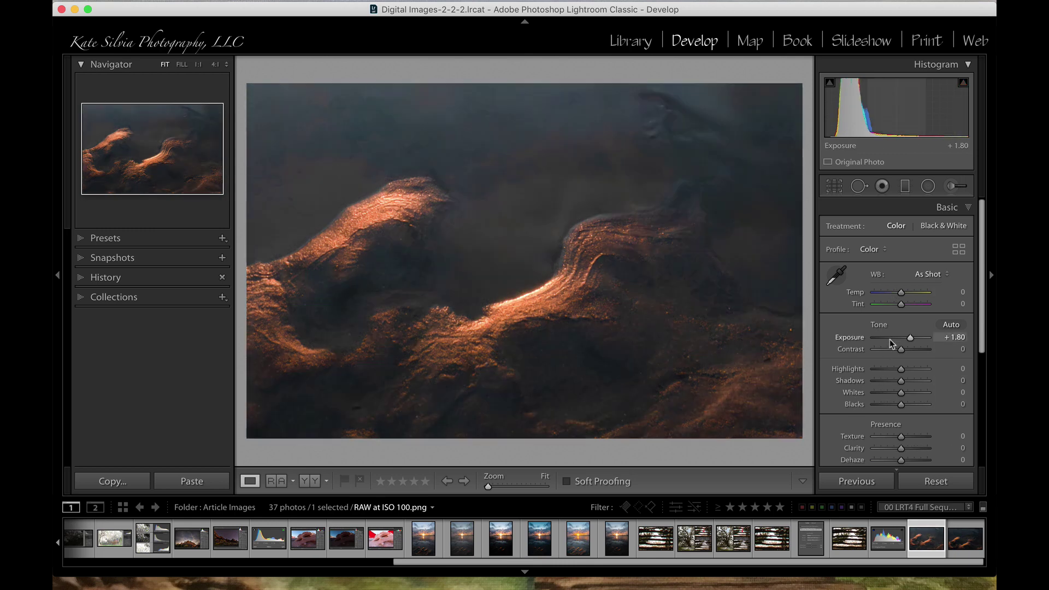
scroll(902, 327, "down", 1)
scroll(902, 320, "down", 3)
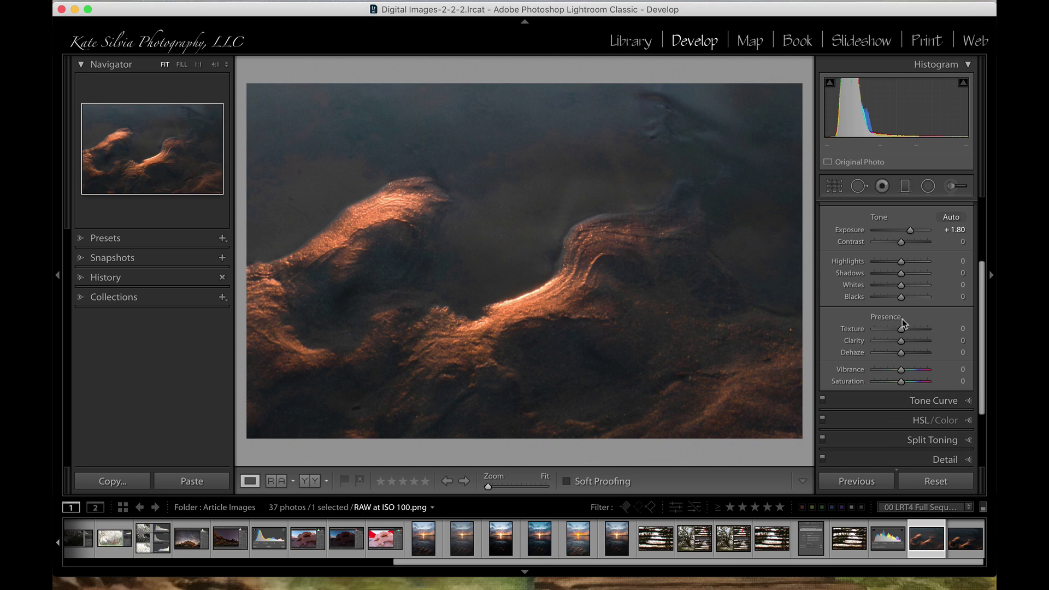
key("super+z")
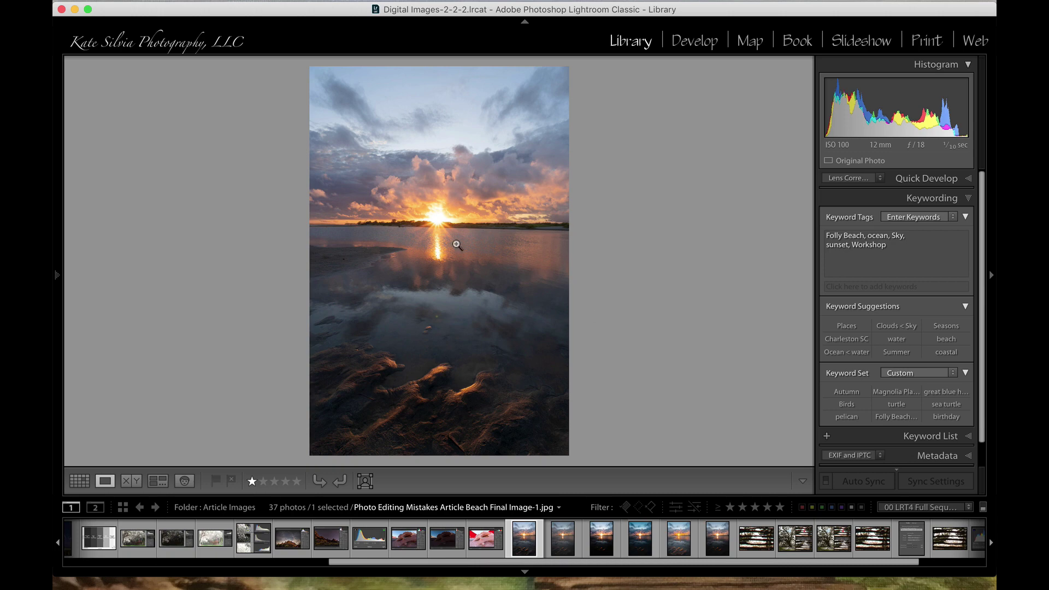
Zoom in on the sun at the horizon of the beach photo, then return to the whole-photo view
left_click(430, 228)
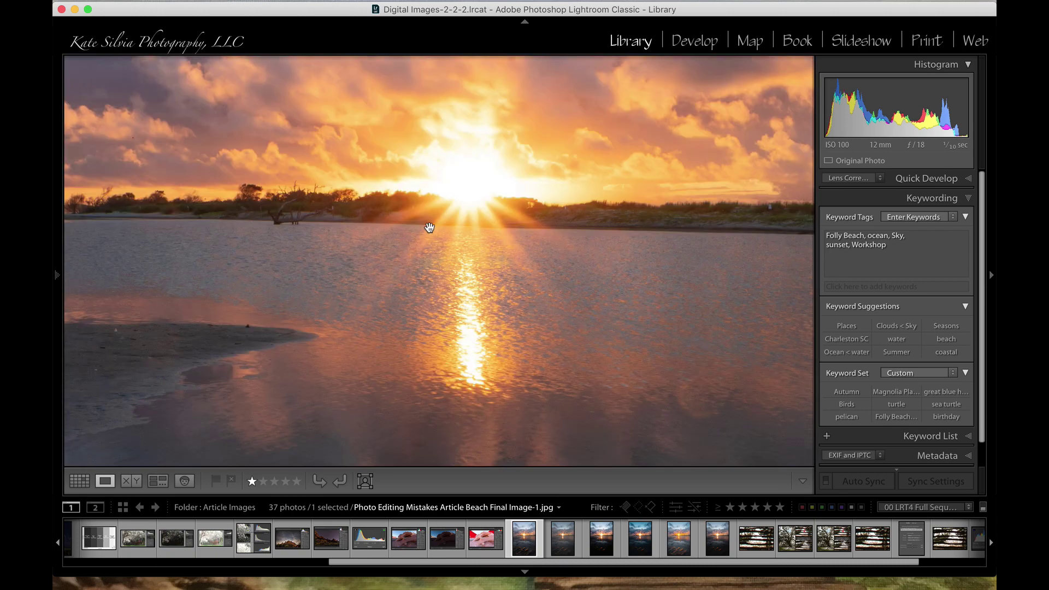
left_click(430, 227)
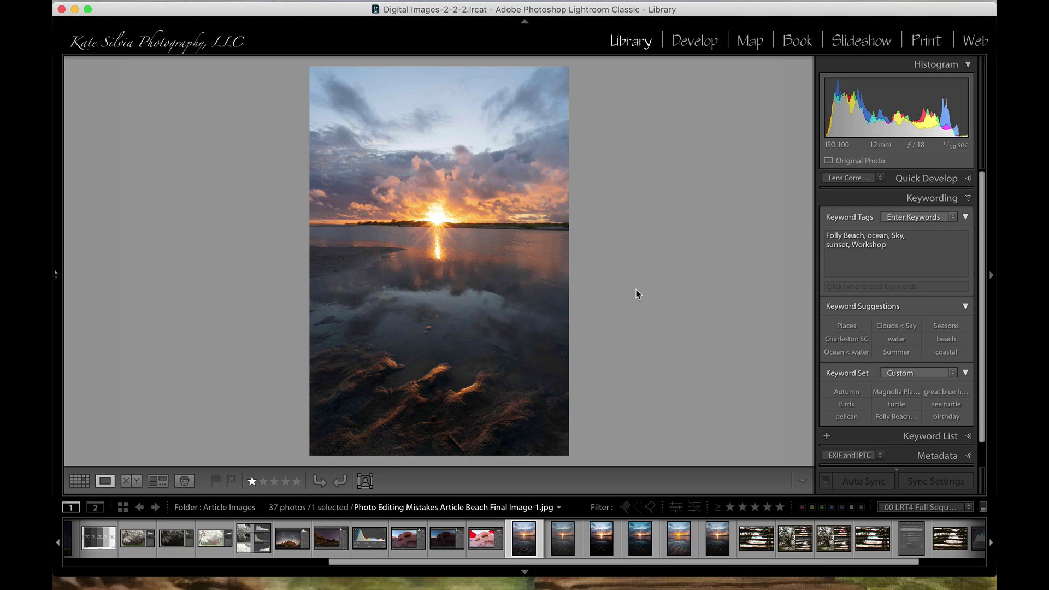
key("g")
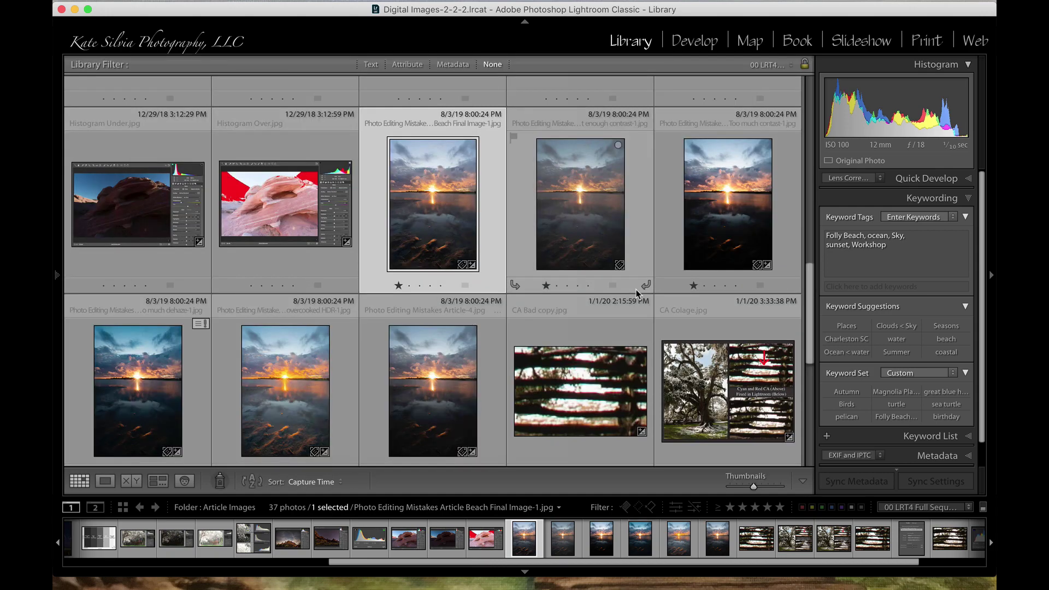
key("e")
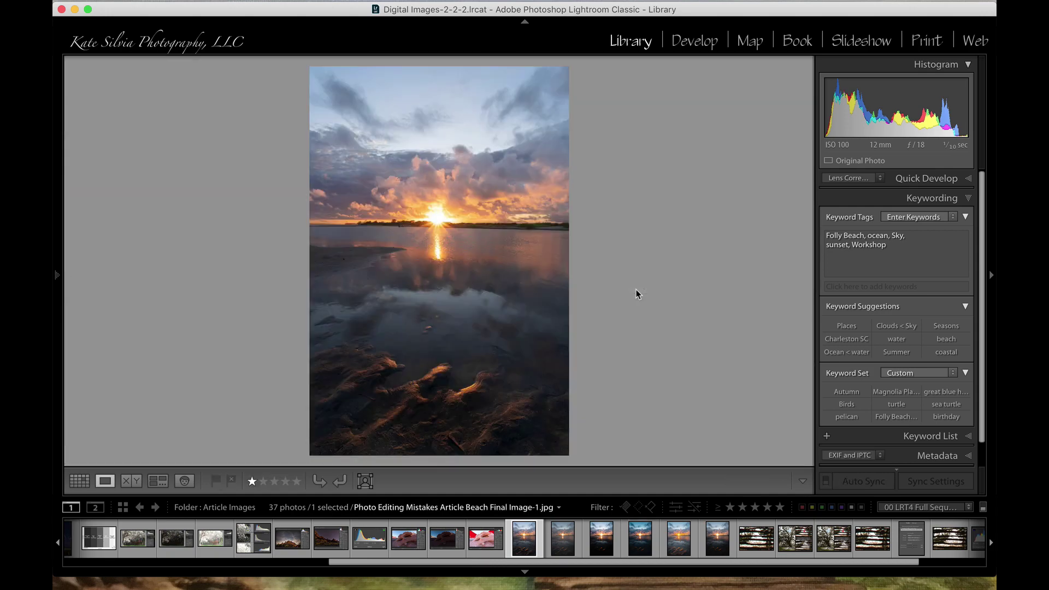